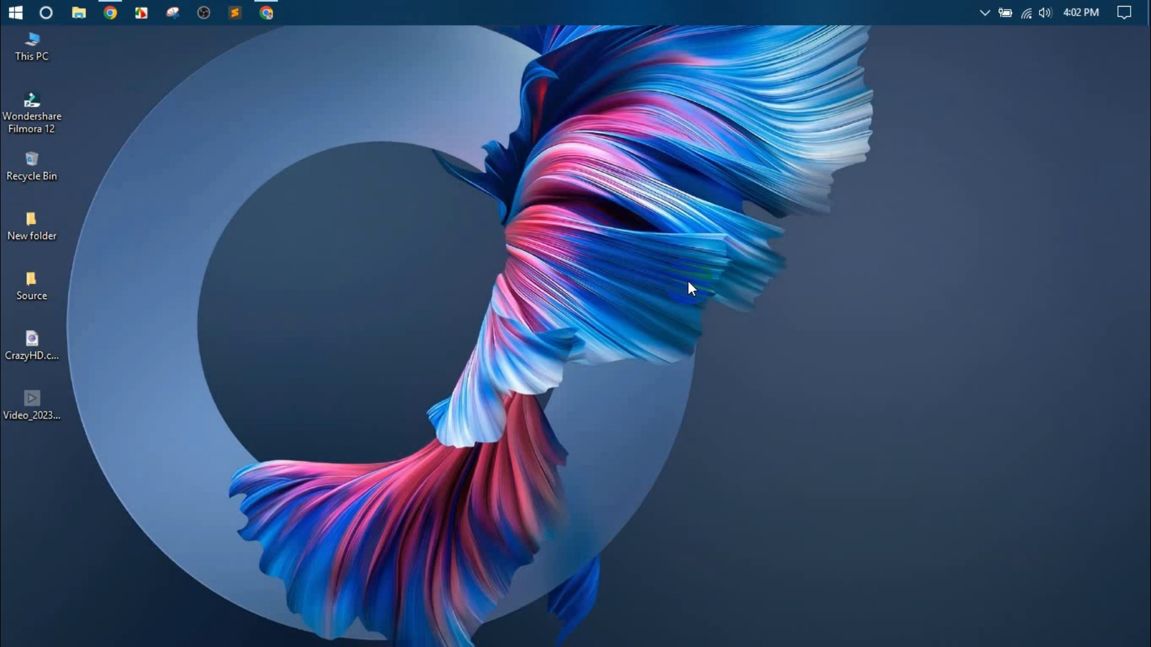
- Switch to the browser window with Vyond, close the spare new tab, and create a new blank horizontal video
left_click(282, 5)
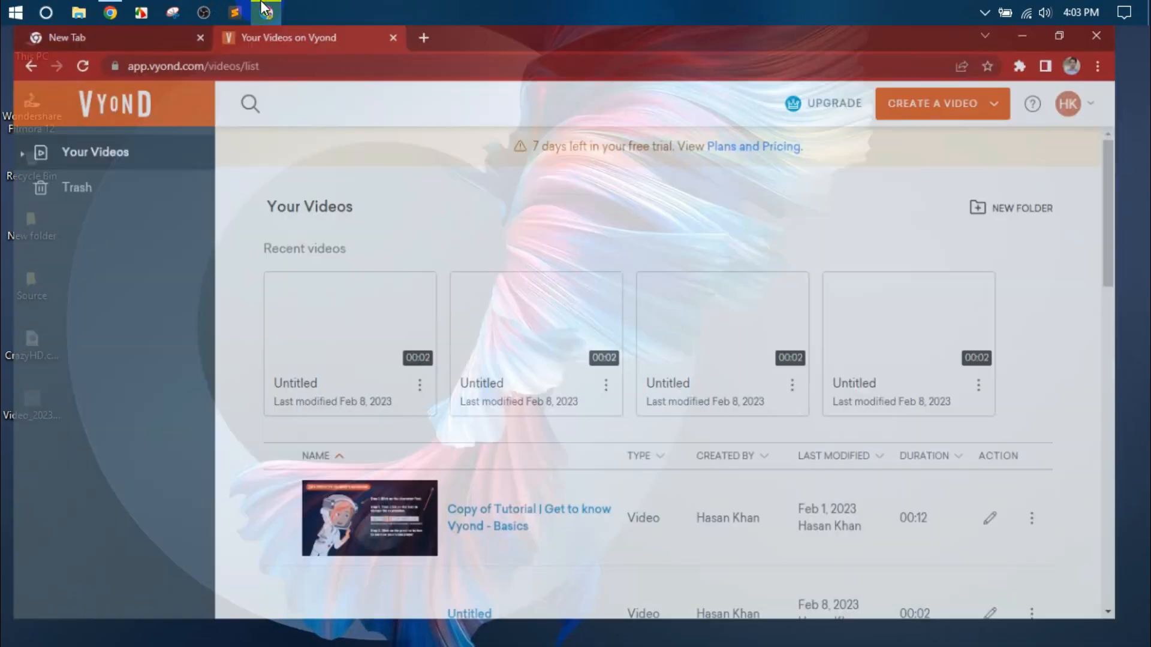
left_click(196, 39)
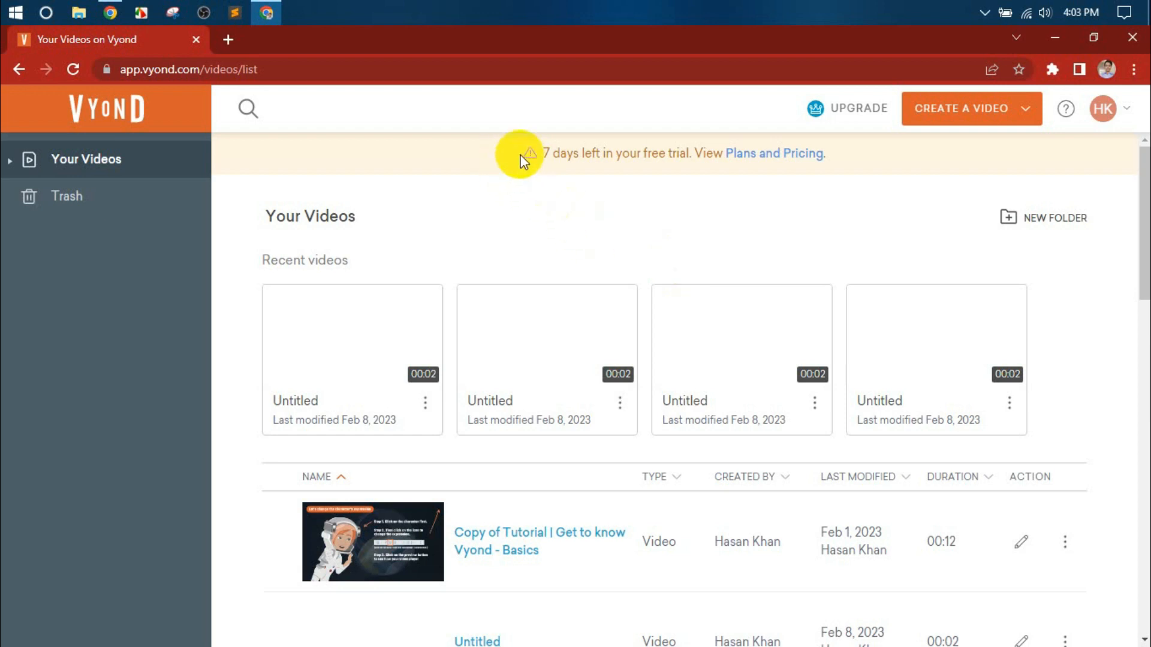
left_click_drag(522, 154, 593, 154)
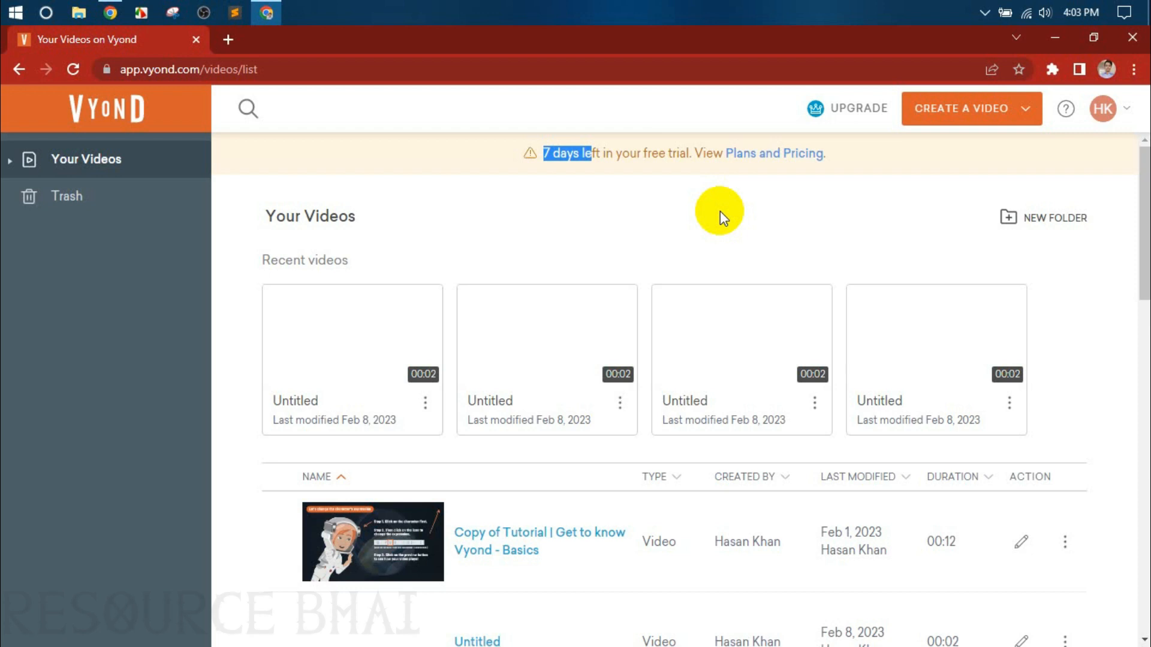
left_click(1026, 111)
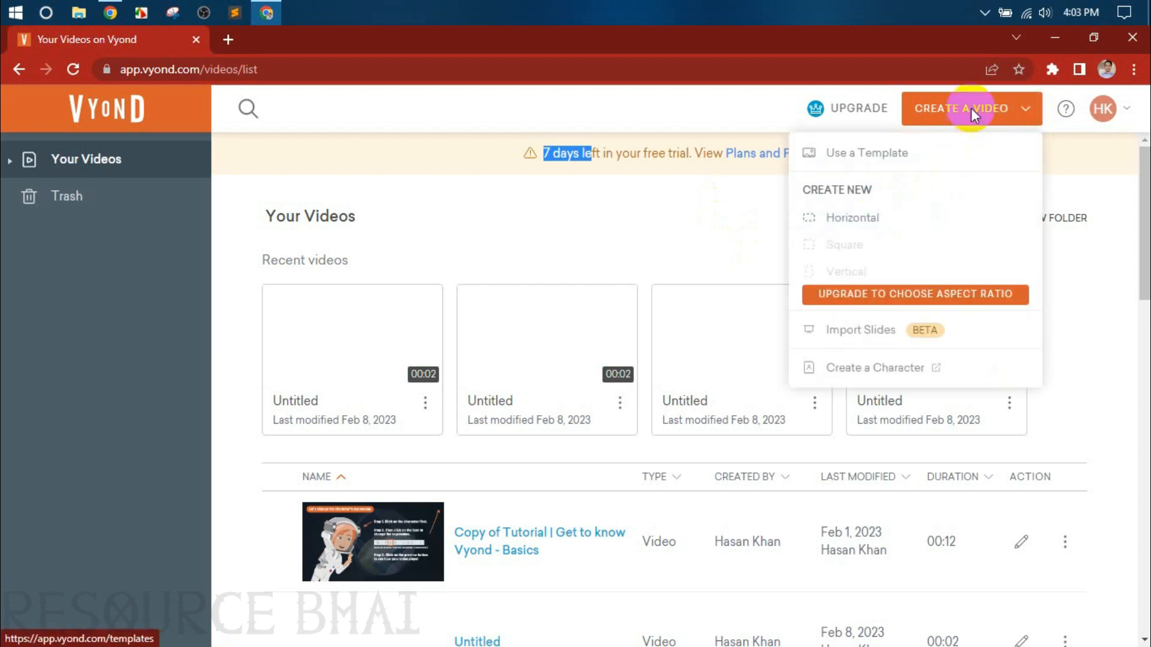
left_click(875, 219)
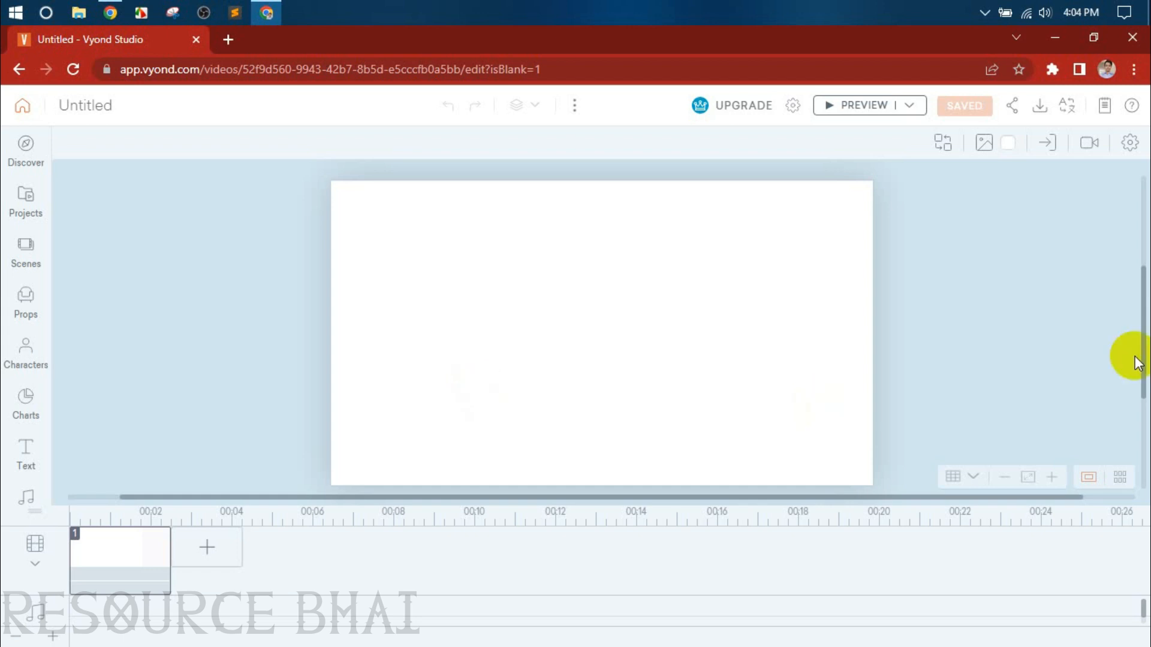
- Set the first scene's background to the Apartment room with a glass door, from the Locations backgrounds
left_click(1013, 149)
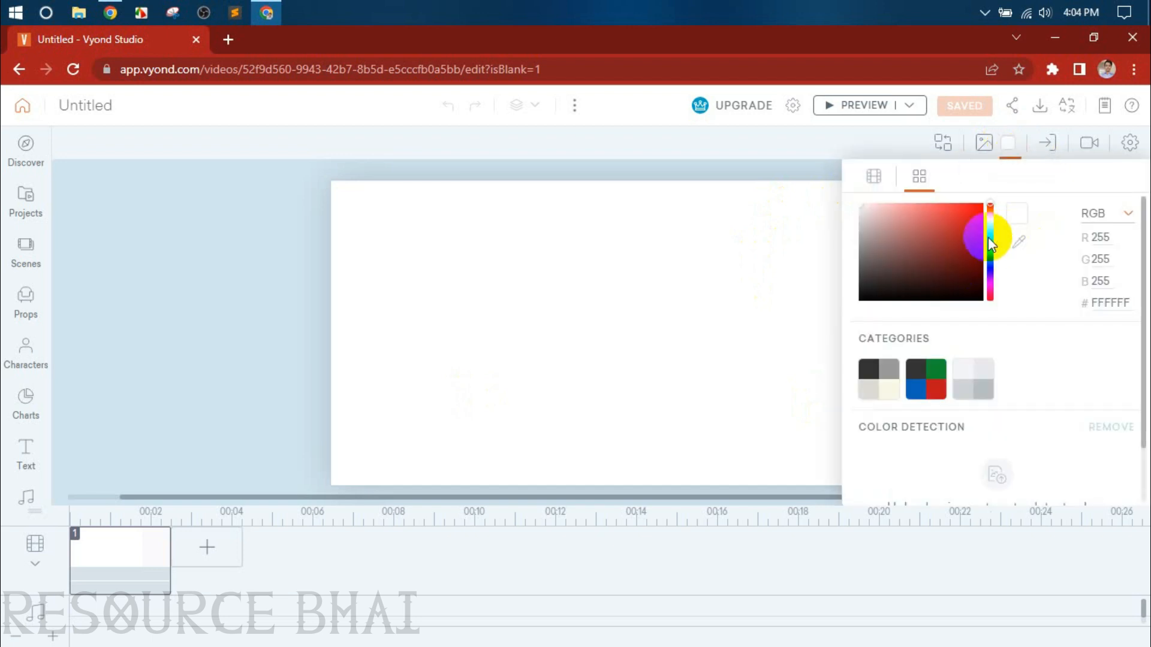
left_click(984, 142)
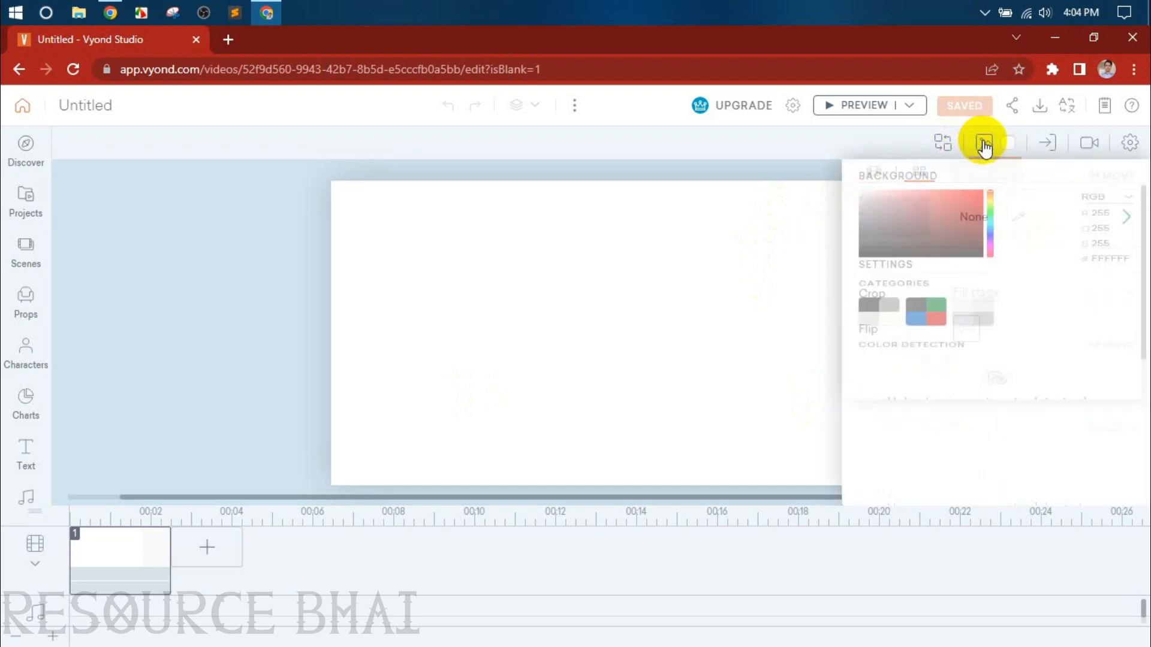
left_click(980, 216)
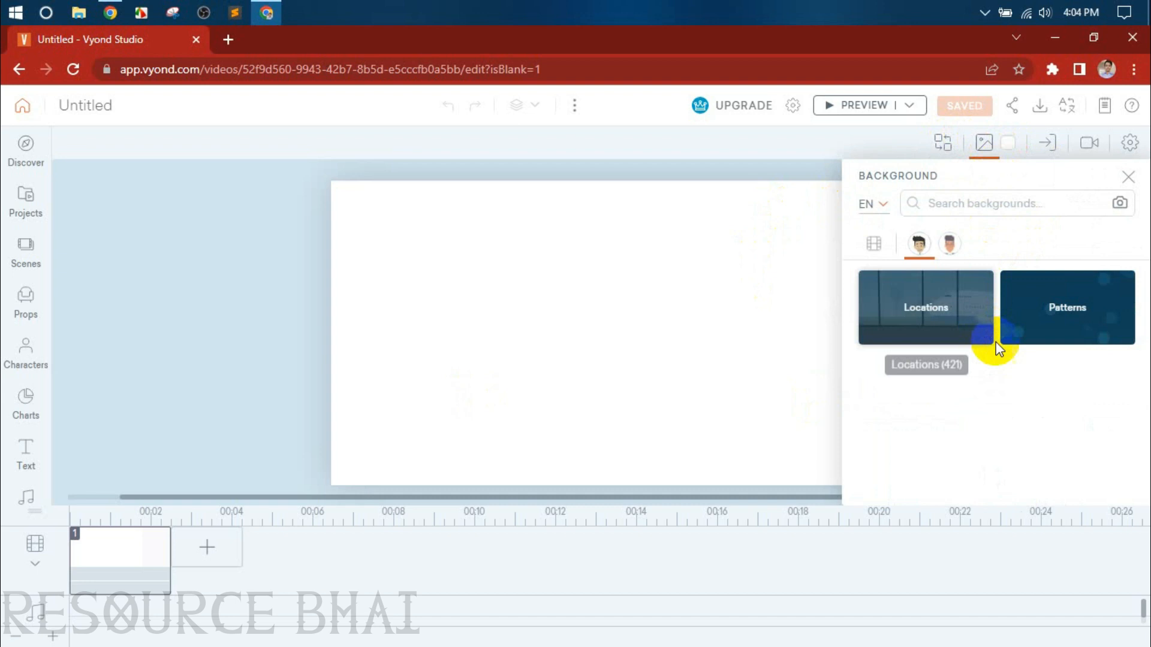
left_click(951, 318)
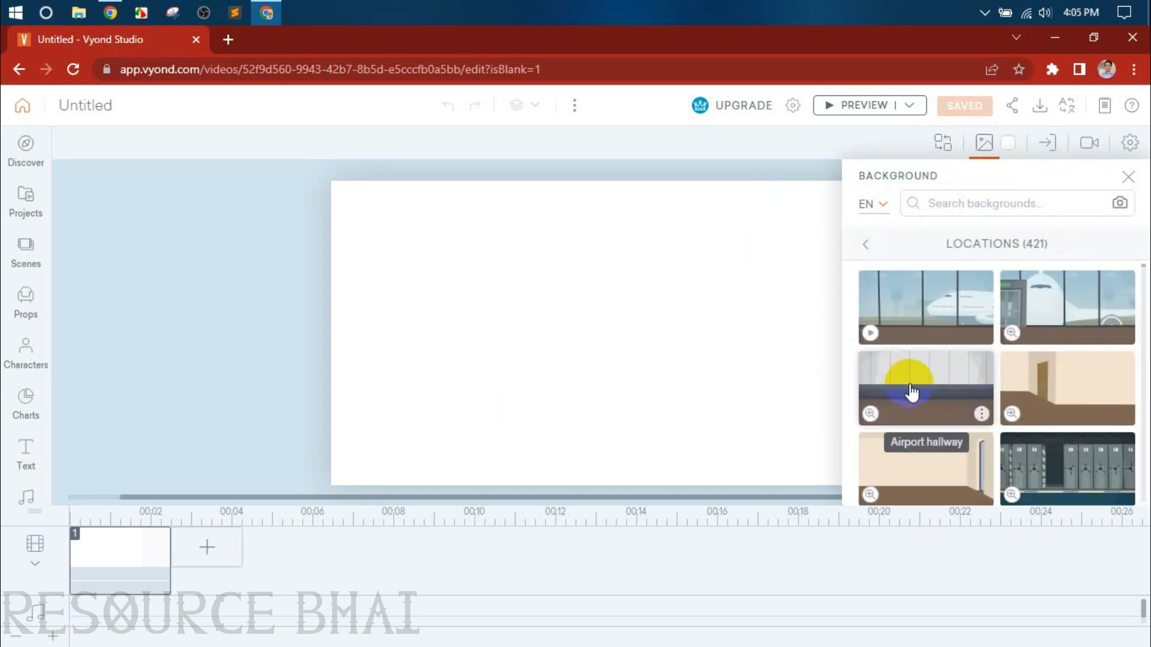
left_click(928, 476)
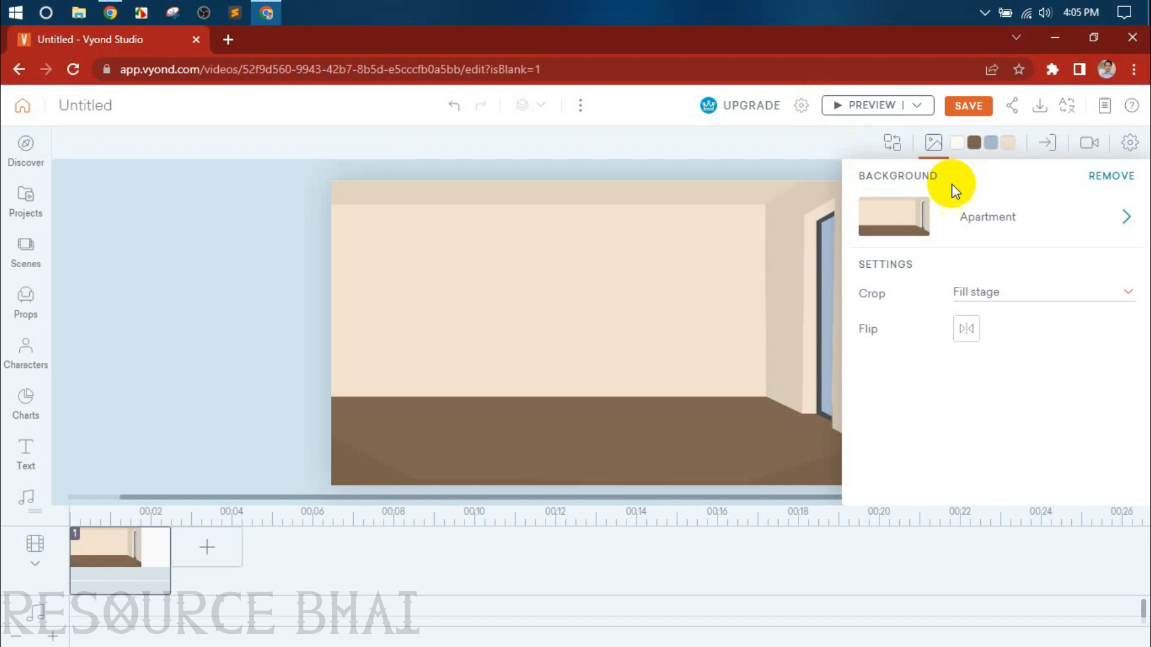
left_click(207, 211)
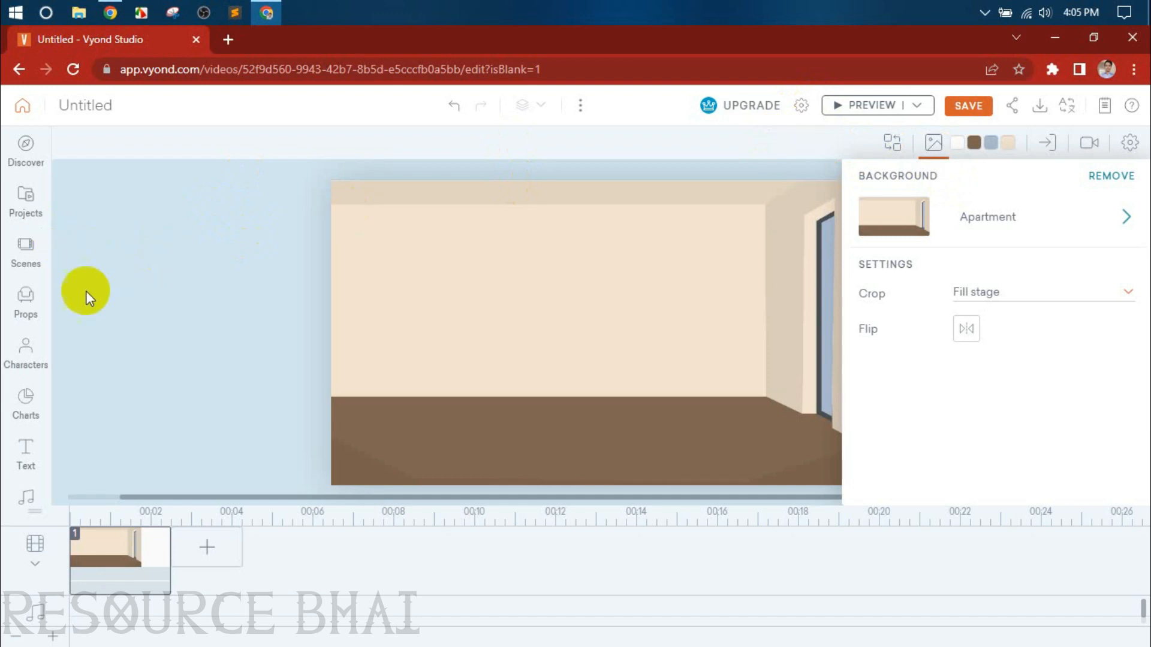
- Browse the asset library's categories, from characters, charts and uploads back through props, scenes, projects and Discover
left_click(35, 356)
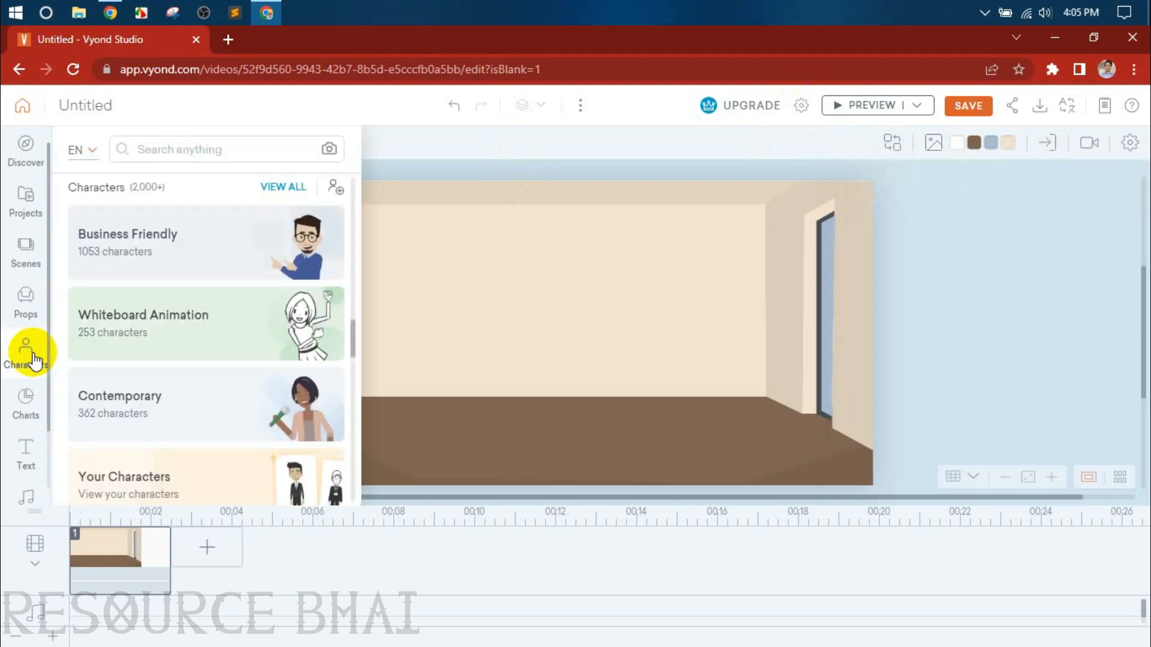
scroll(183, 298, "down", 10)
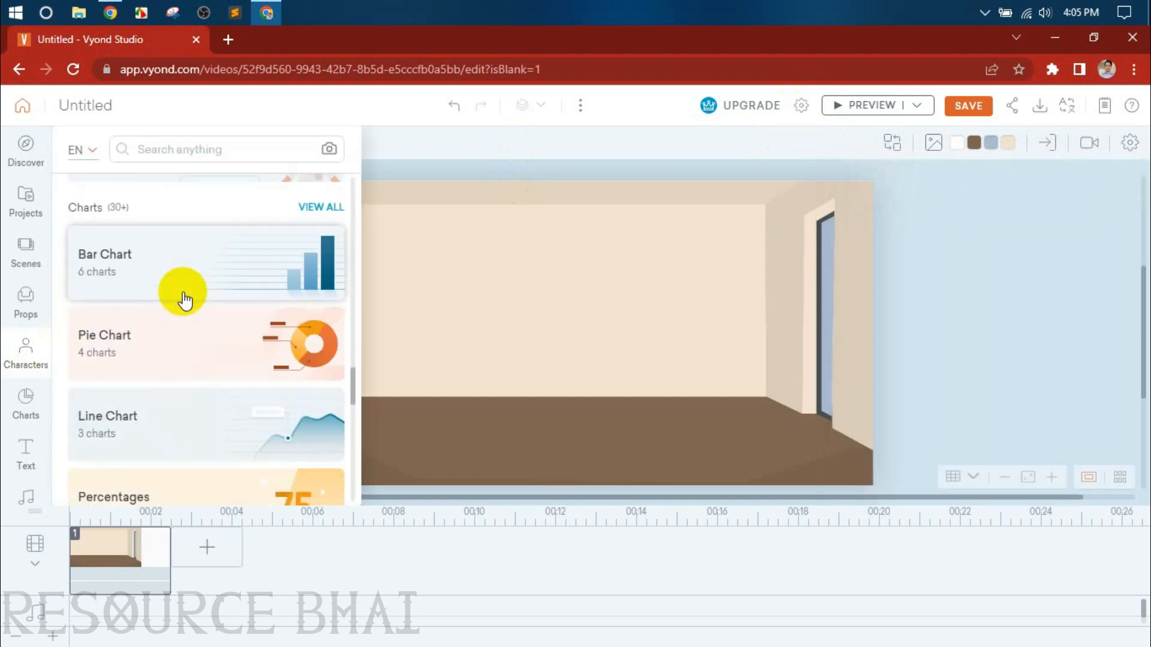
scroll(183, 298, "down", 10)
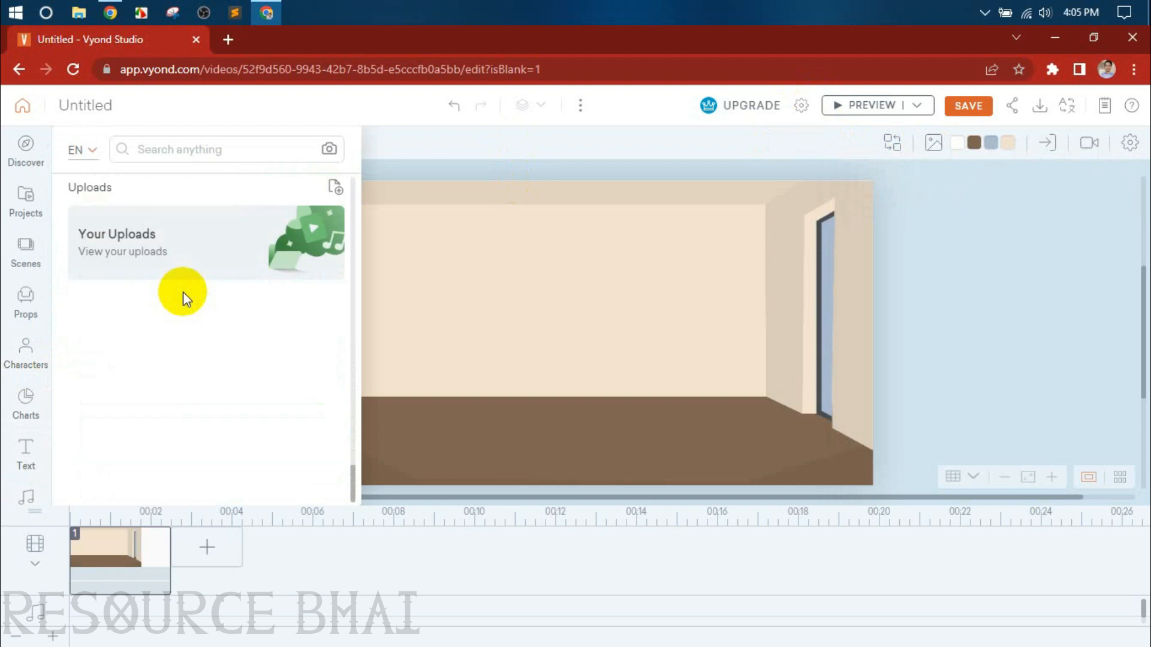
scroll(184, 298, "up", 15)
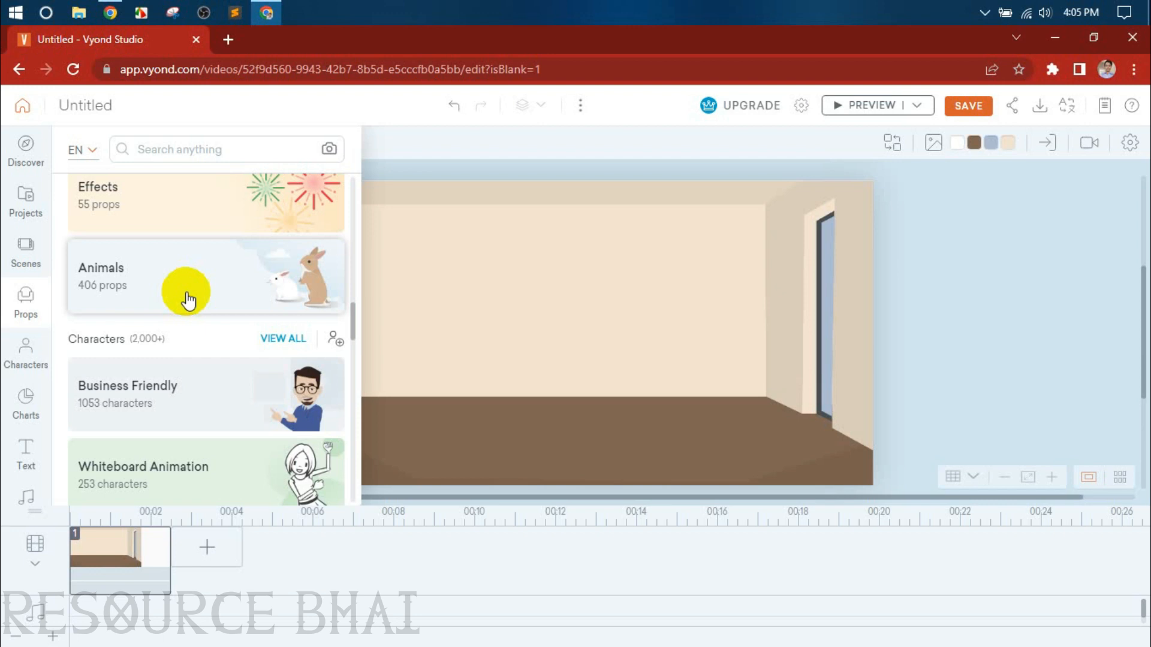
scroll(188, 299, "up", 10)
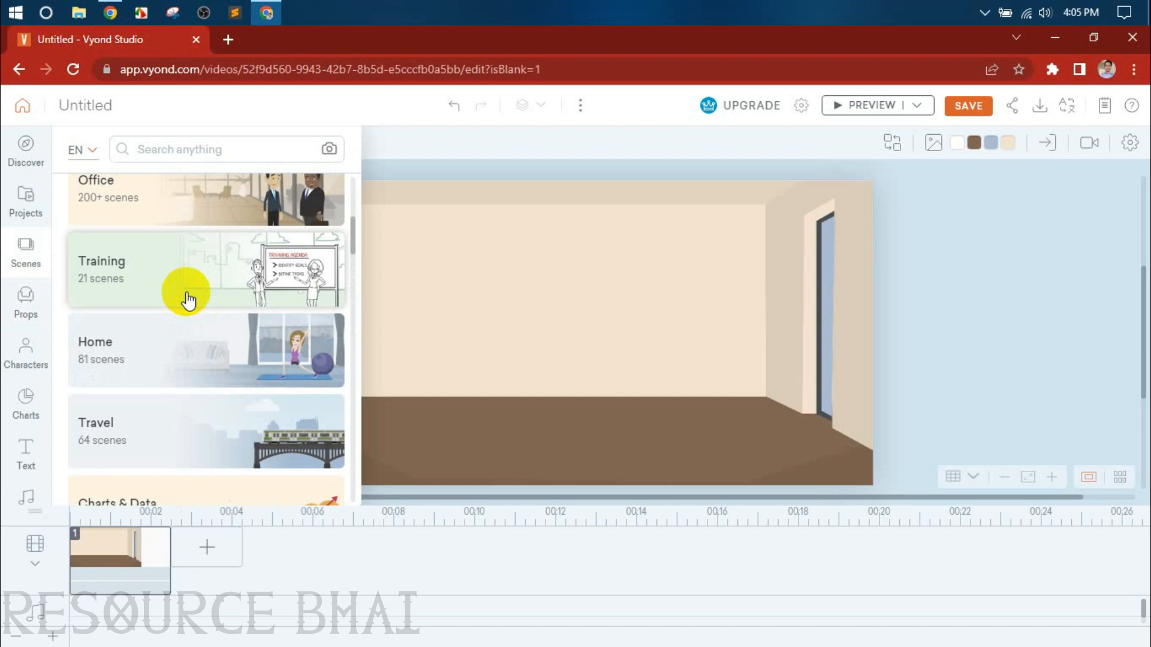
scroll(187, 294, "up", 5)
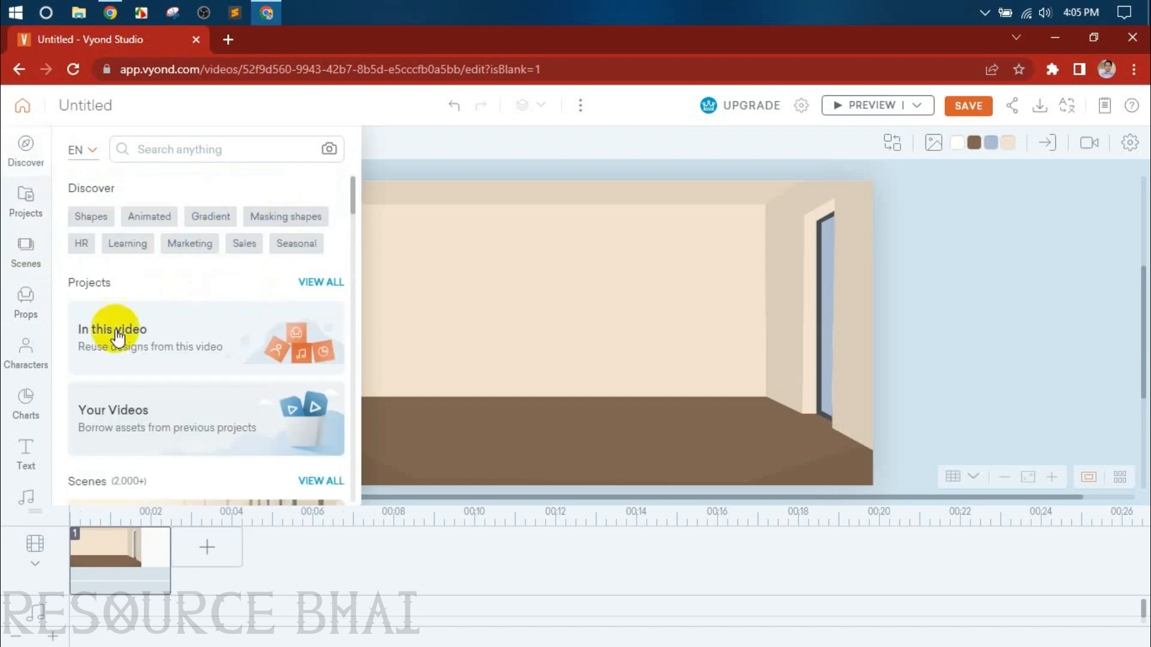
scroll(192, 285, "down", 10)
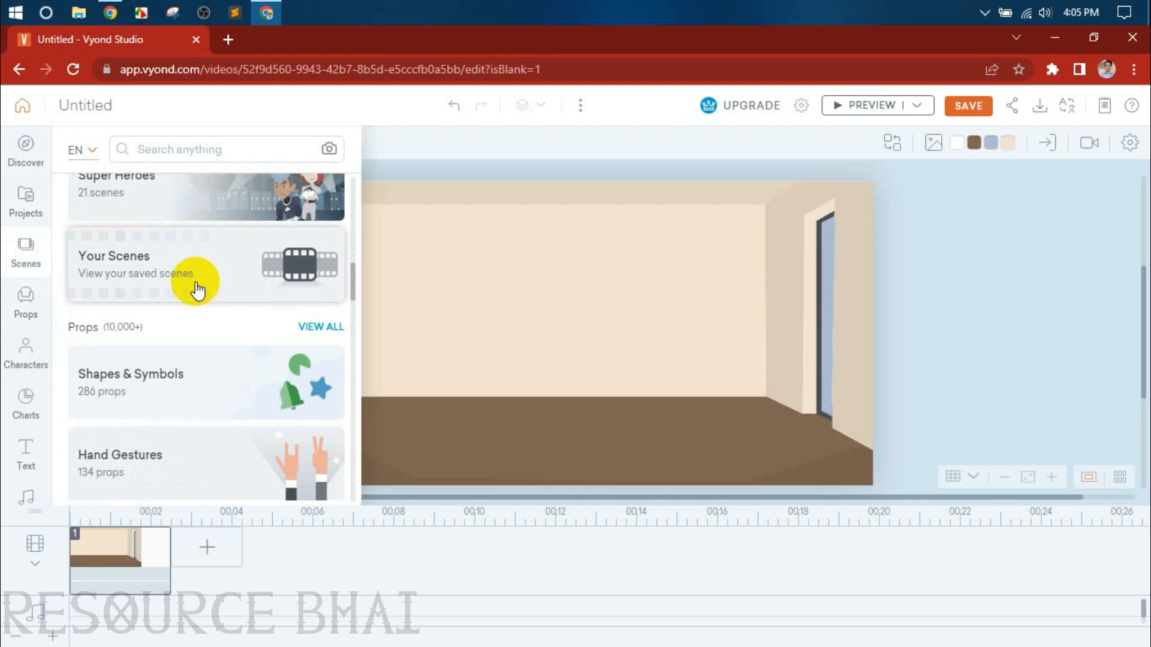
scroll(197, 290, "down", 5)
scroll(197, 291, "up", 8)
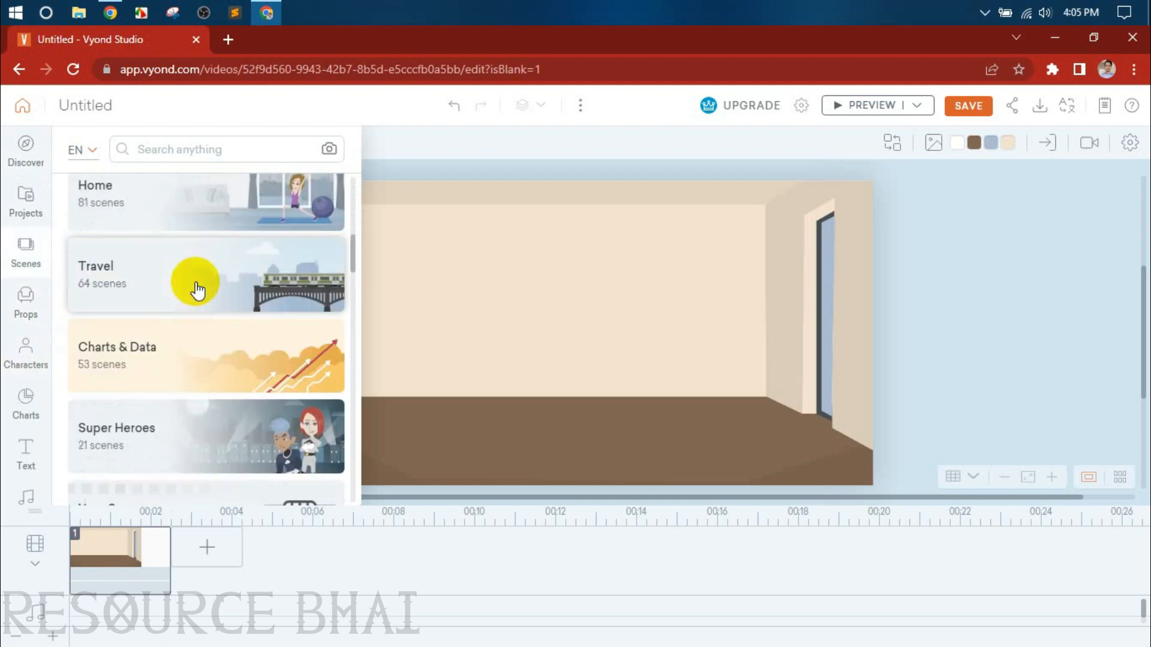
scroll(197, 291, "up", 5)
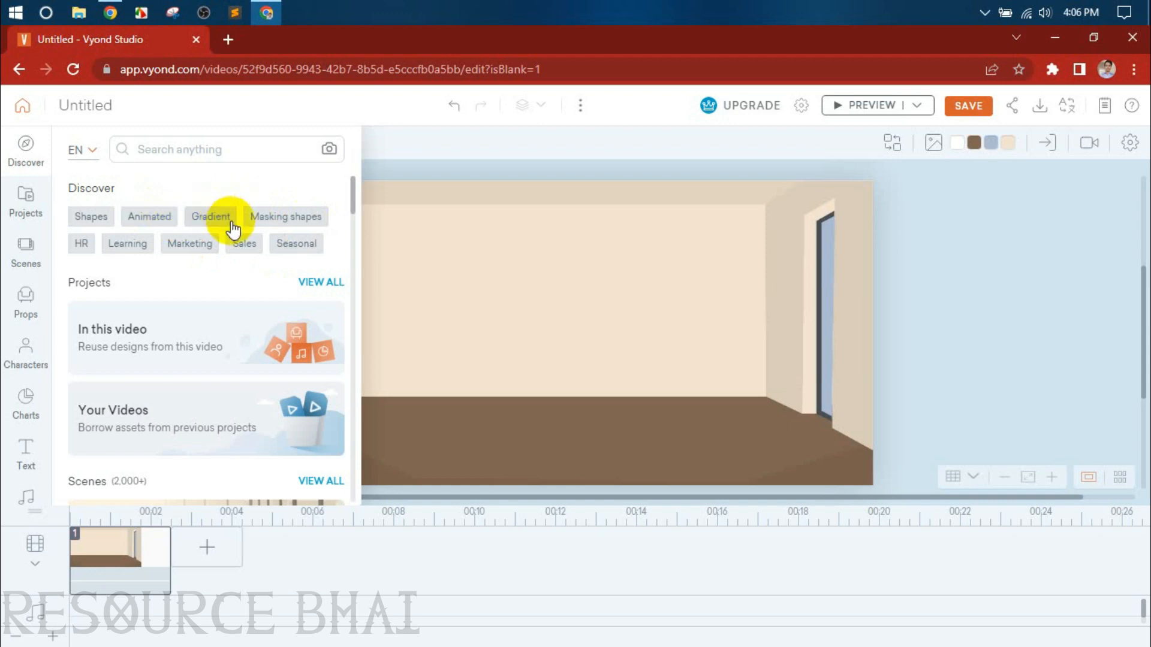
scroll(268, 274, "down", 3)
scroll(268, 275, "down", 3)
scroll(267, 264, "up", 6)
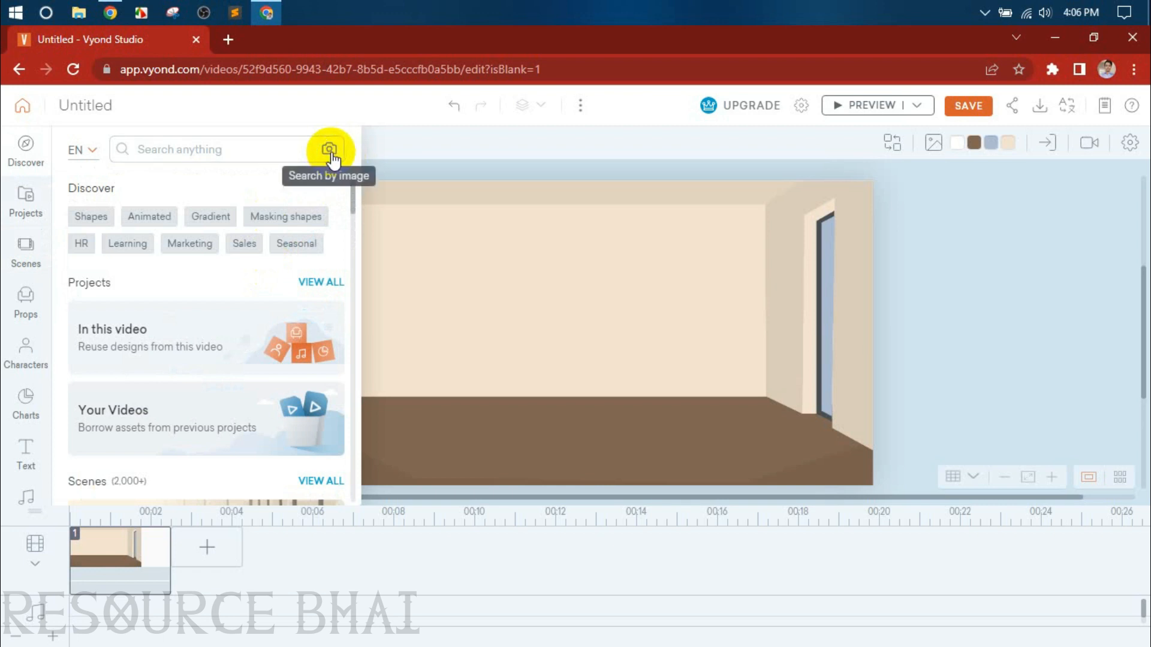
- Launch the Character Creator from the character library, reload its page, and start creating a character
left_click(22, 354)
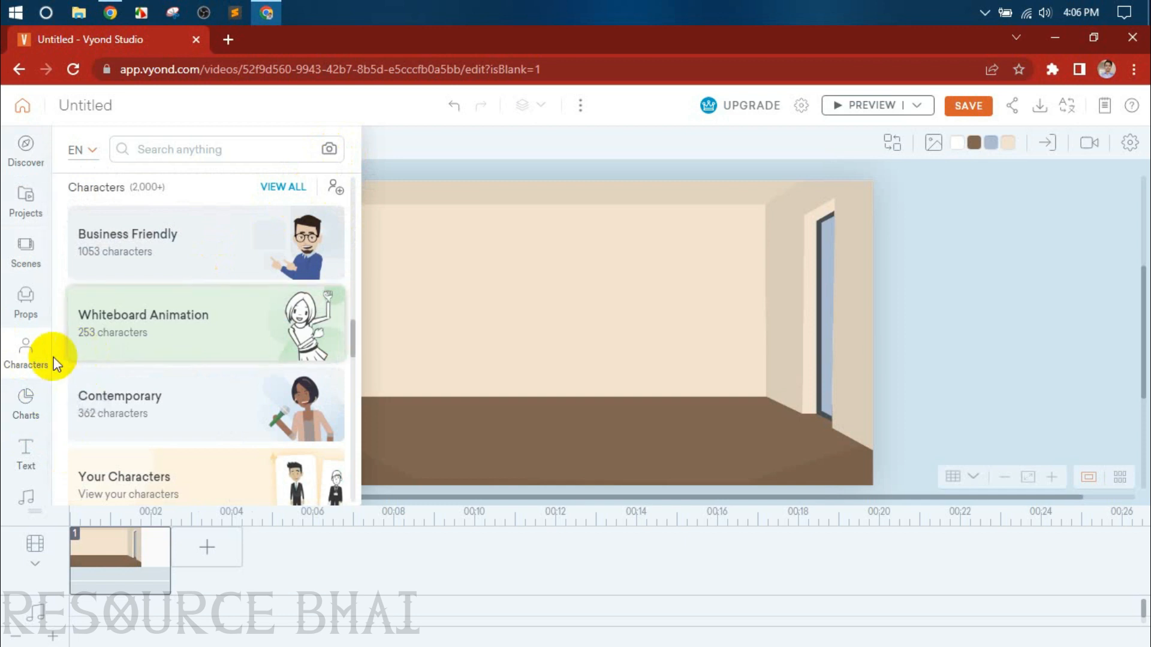
left_click(336, 190)
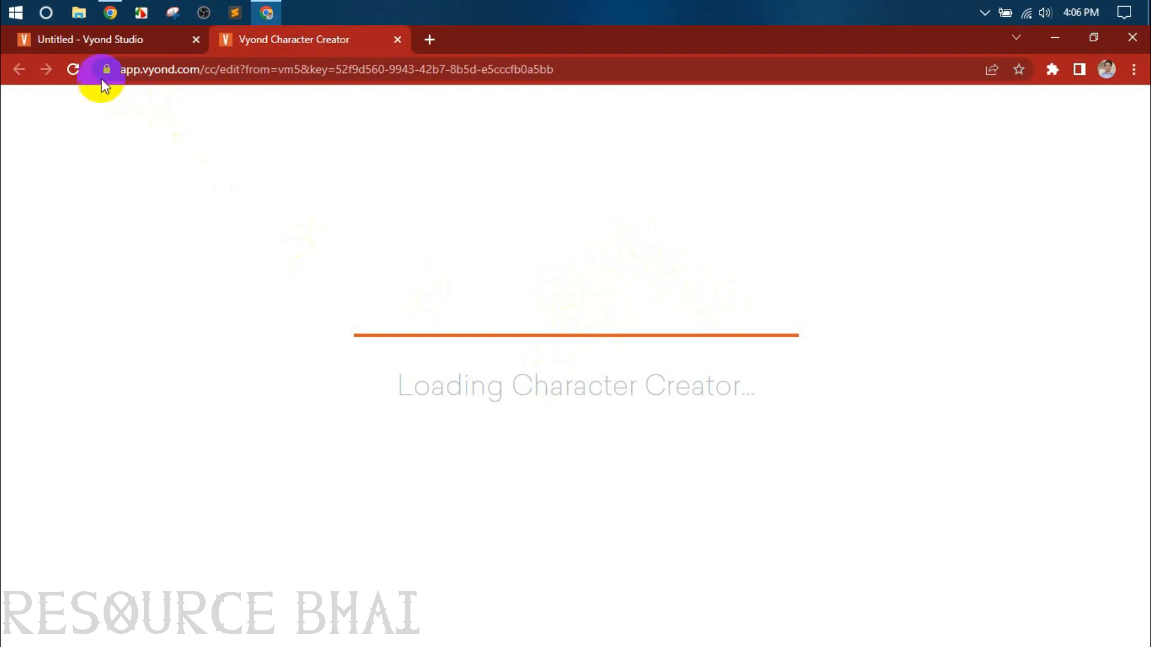
left_click(73, 69)
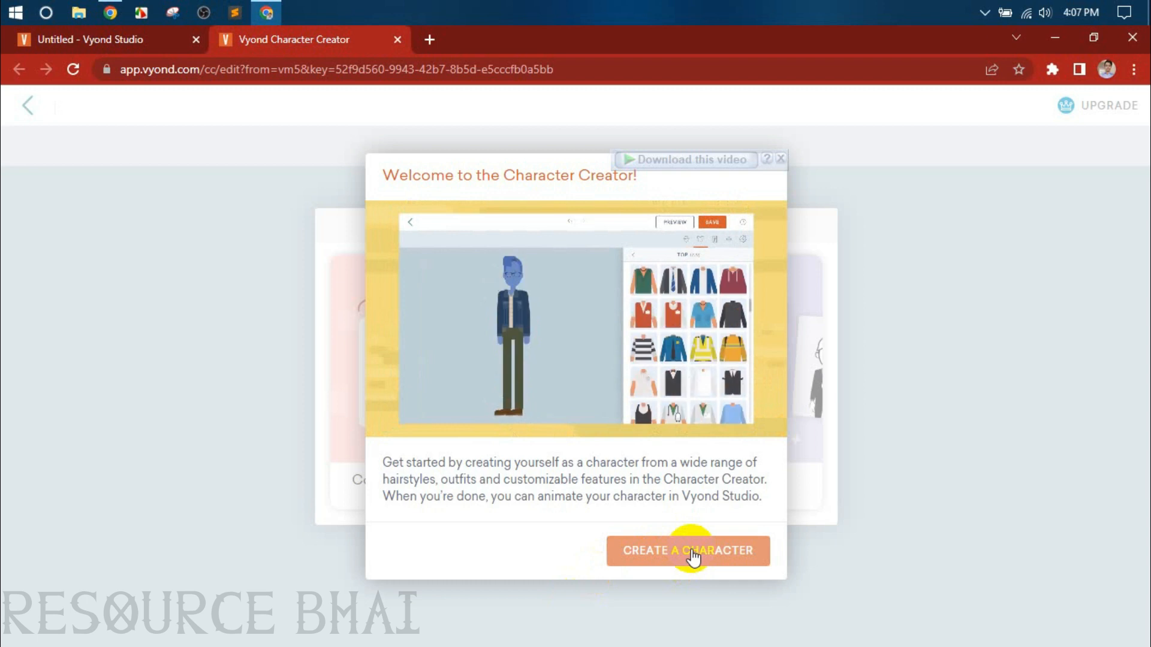
left_click(692, 551)
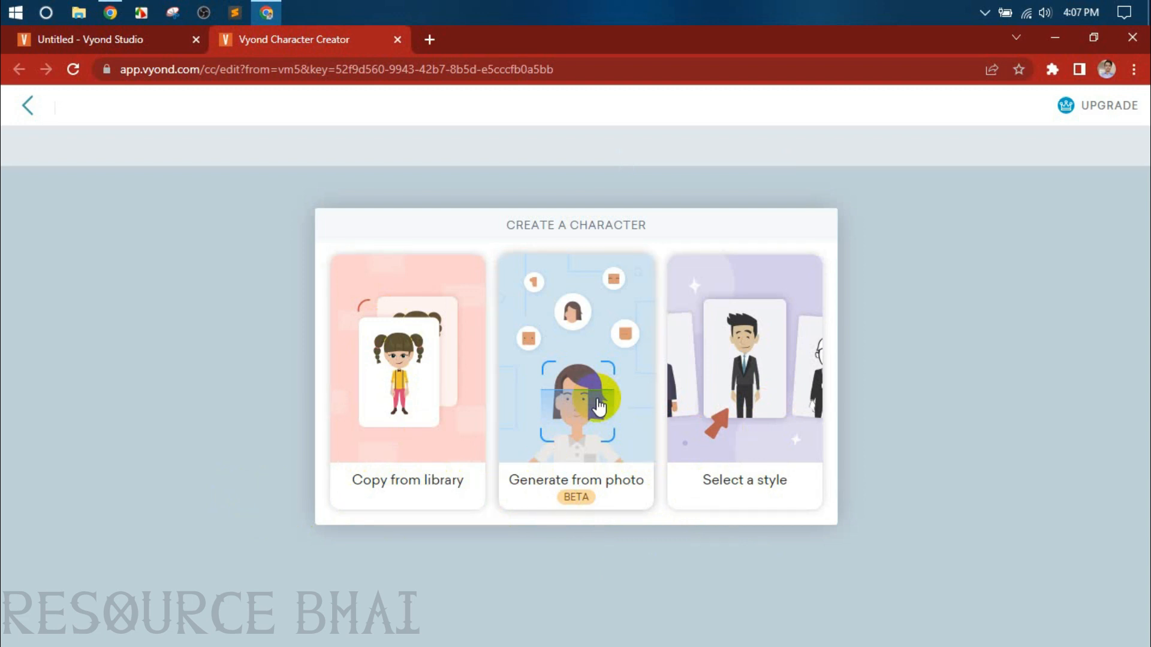
- Start the character from the Business Friendly style with the male body type and the second-slimmest adult build
left_click(759, 432)
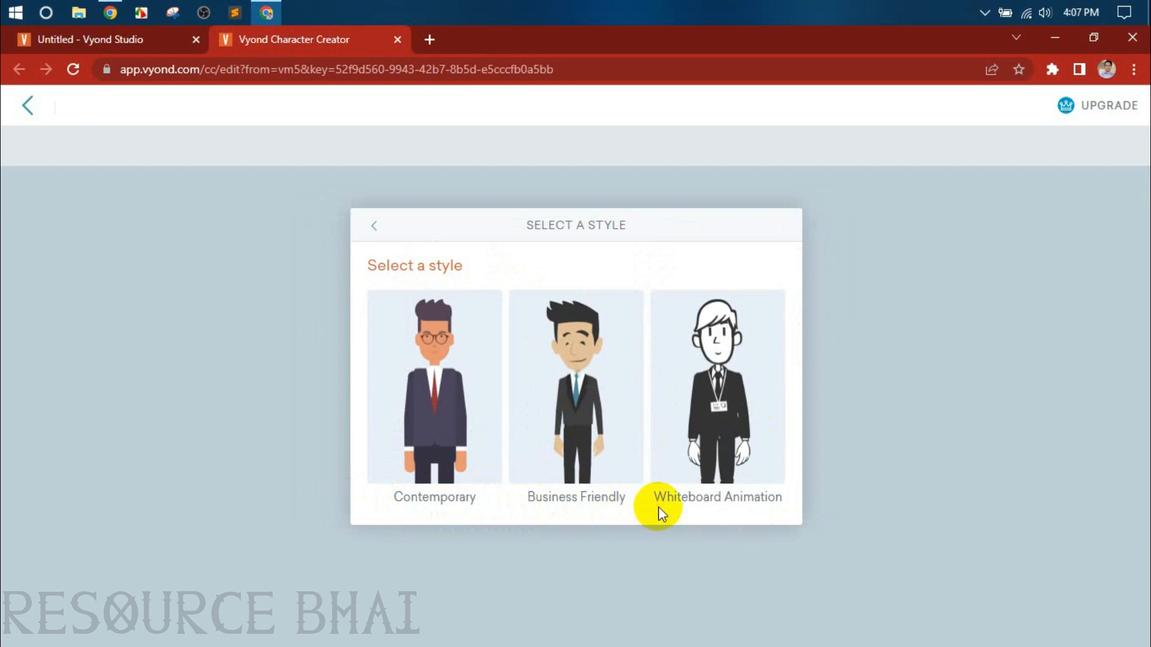
left_click(603, 403)
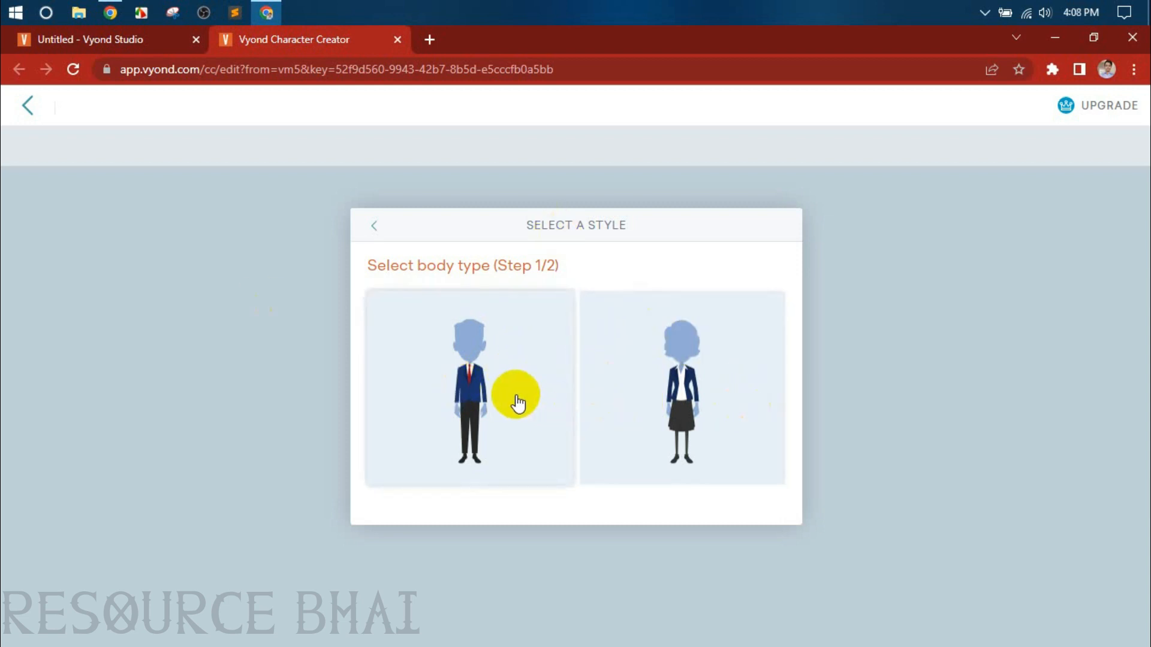
left_click(478, 378)
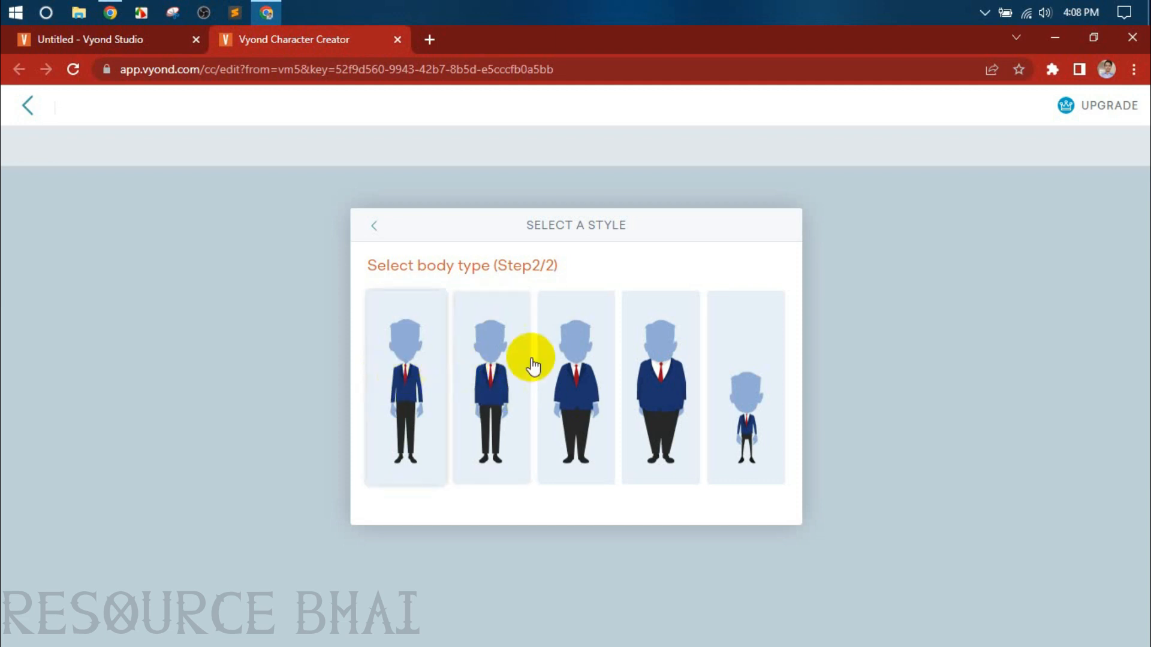
left_click(495, 364)
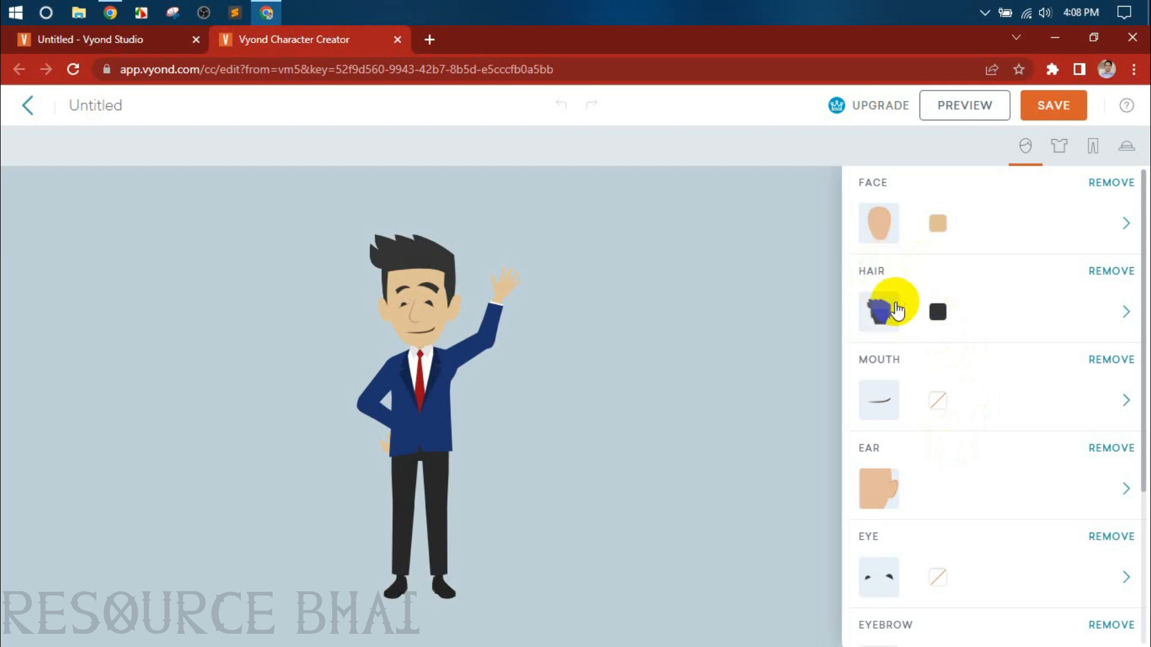
- Change the character's face to the second shape in the first row of faces
left_click(878, 231)
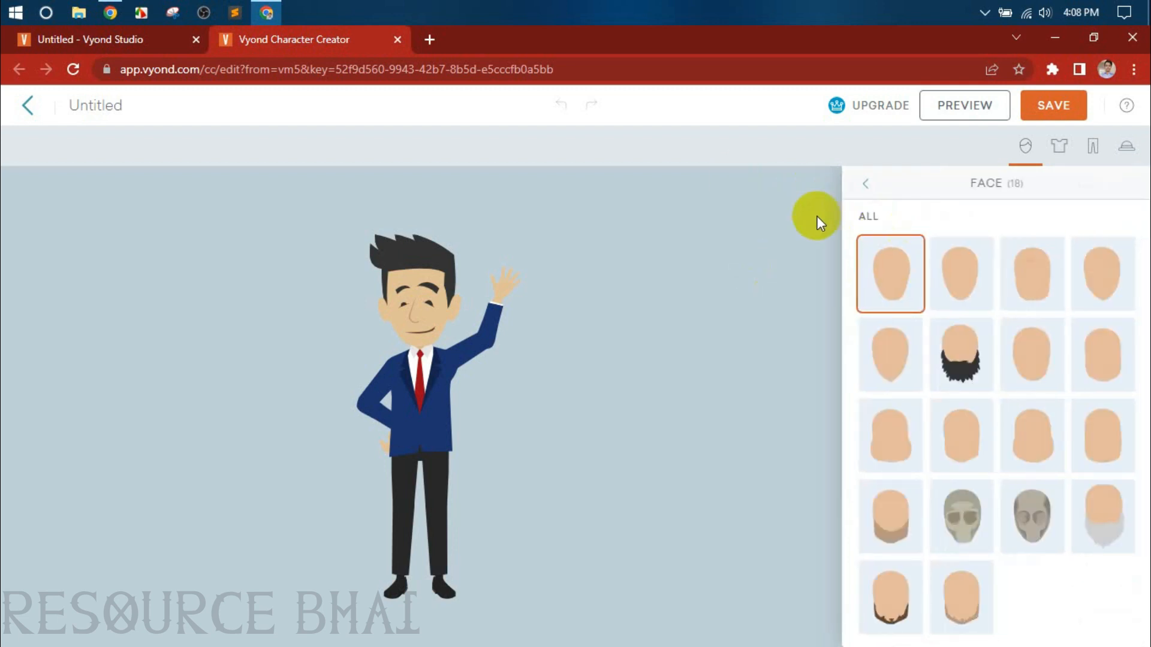
left_click(970, 287)
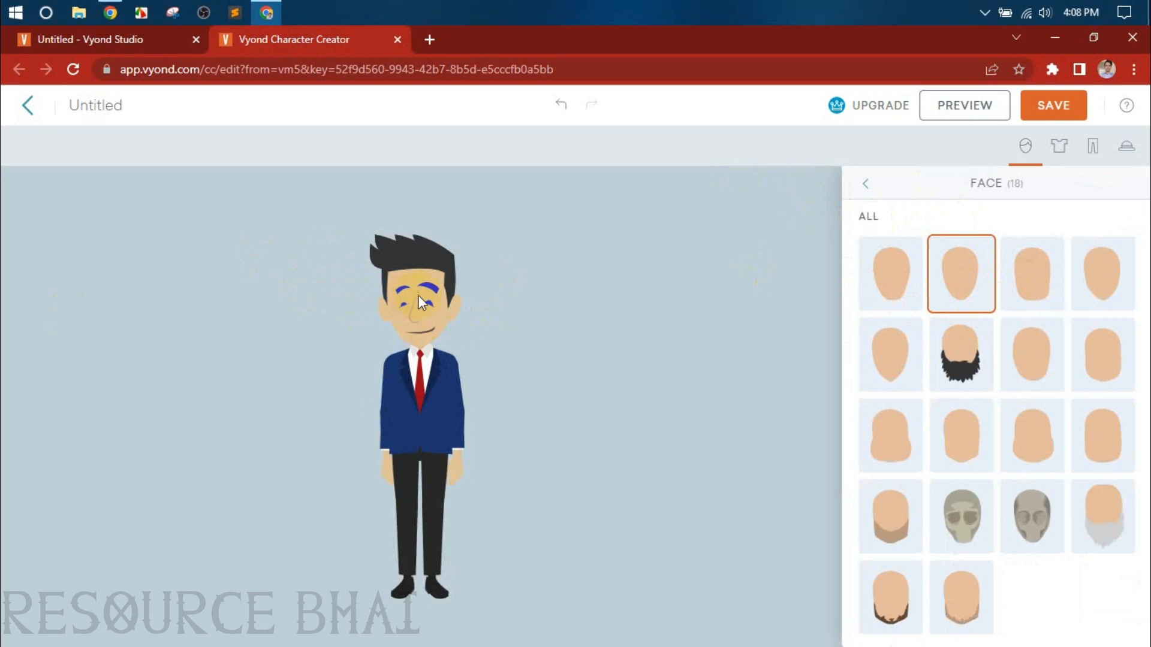
left_click(866, 184)
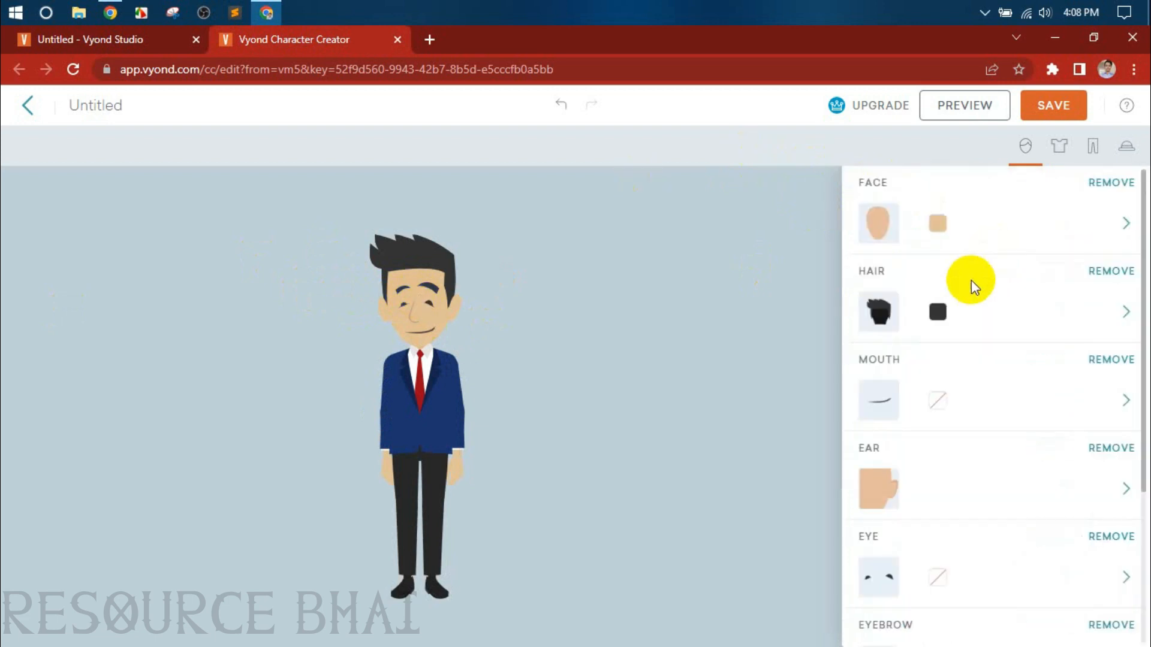
- Try a few other short dark hairstyles on the character and return to the spiky black hair, the first style in the first row
left_click(892, 315)
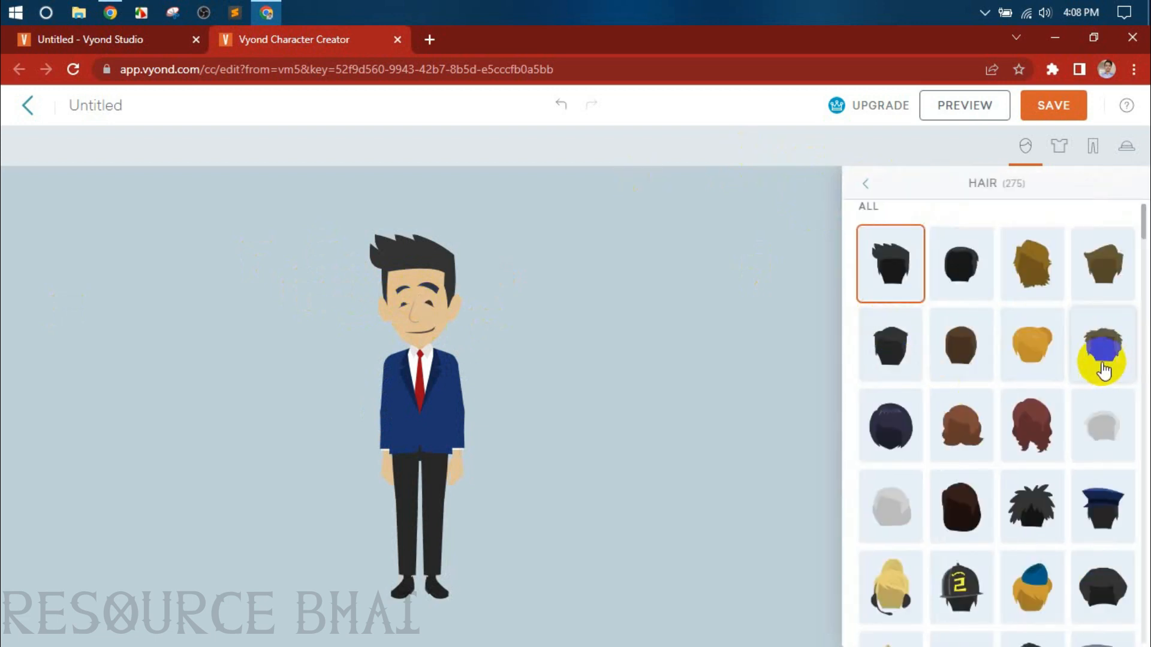
left_click(976, 351)
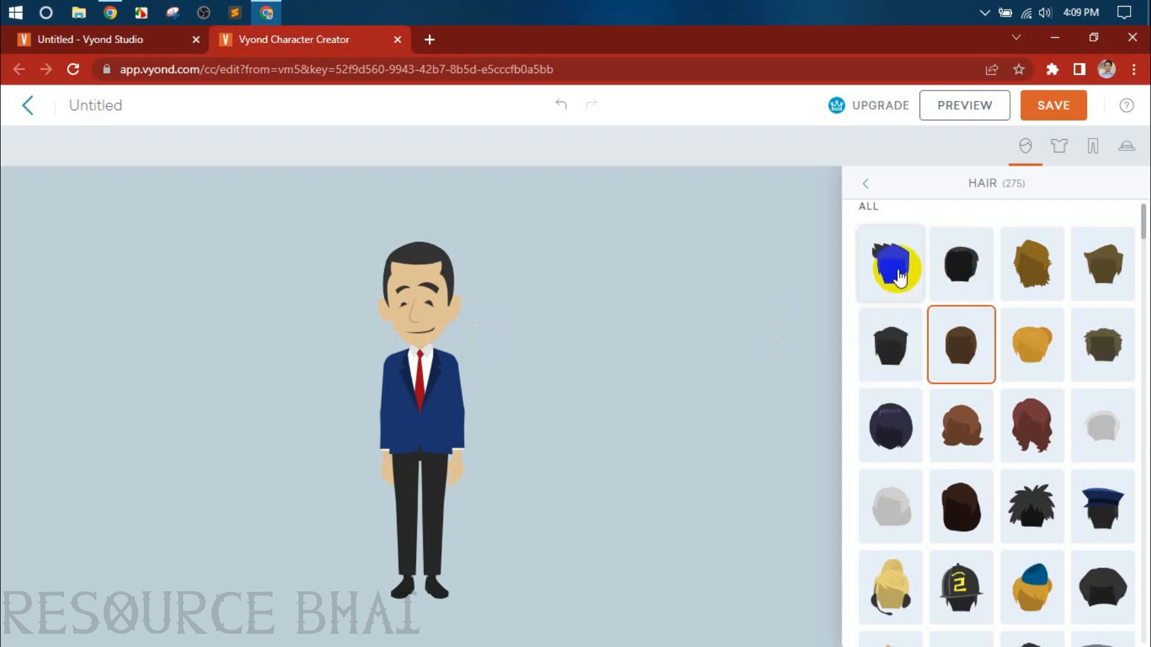
scroll(941, 343, "down", 3)
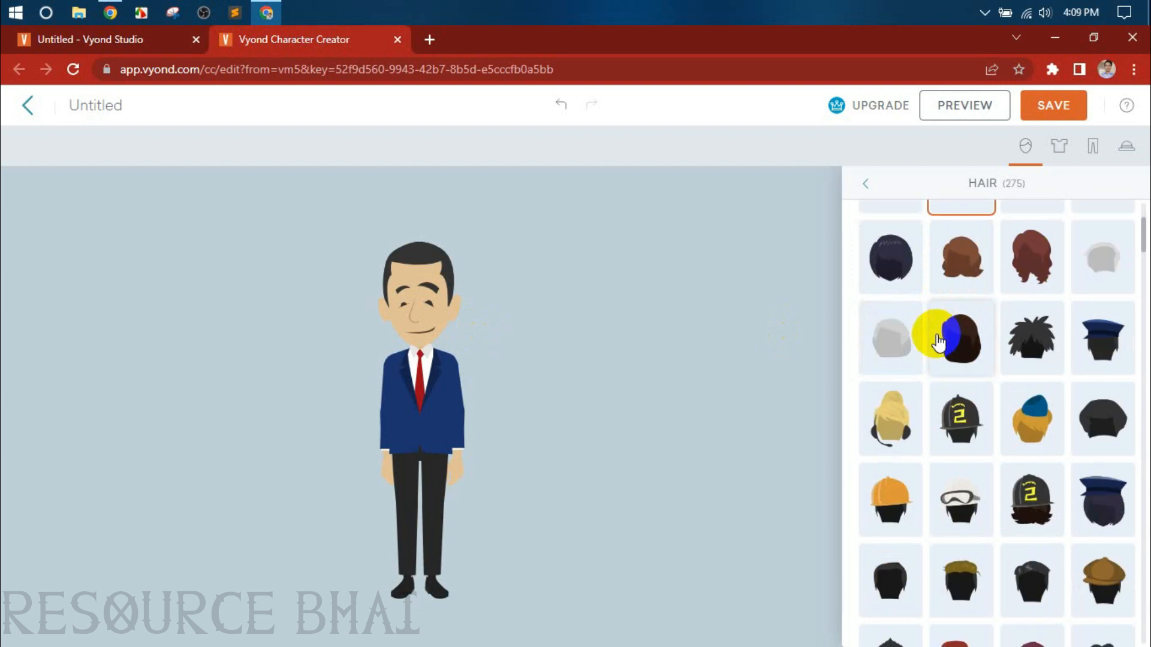
left_click(1038, 590)
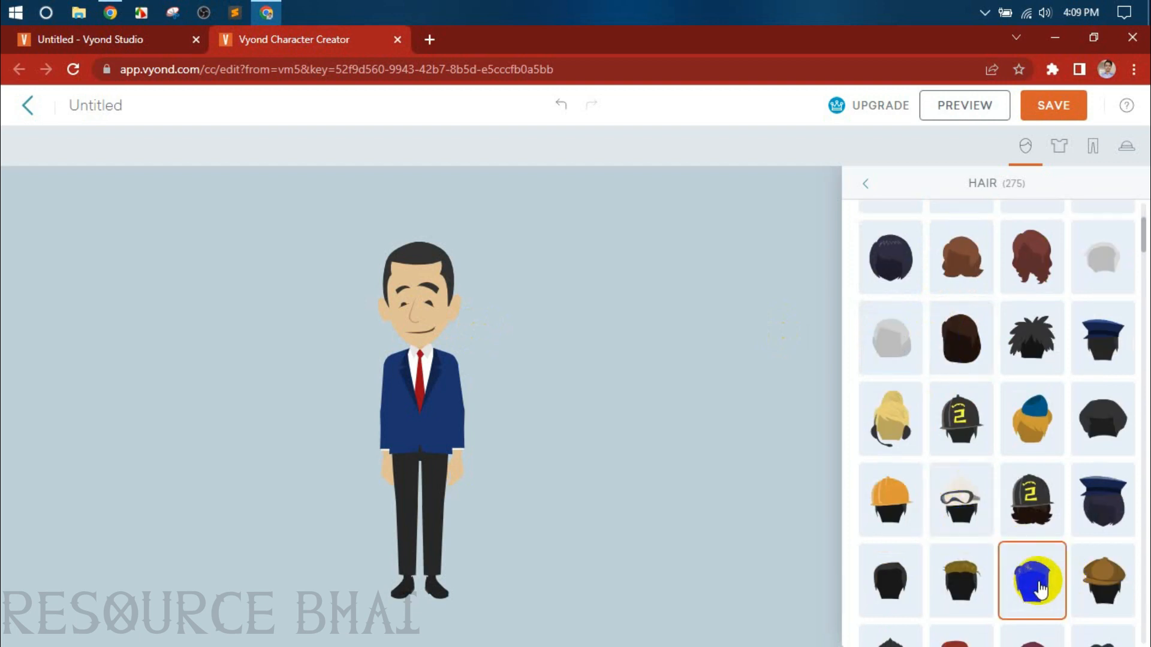
left_click(1038, 570)
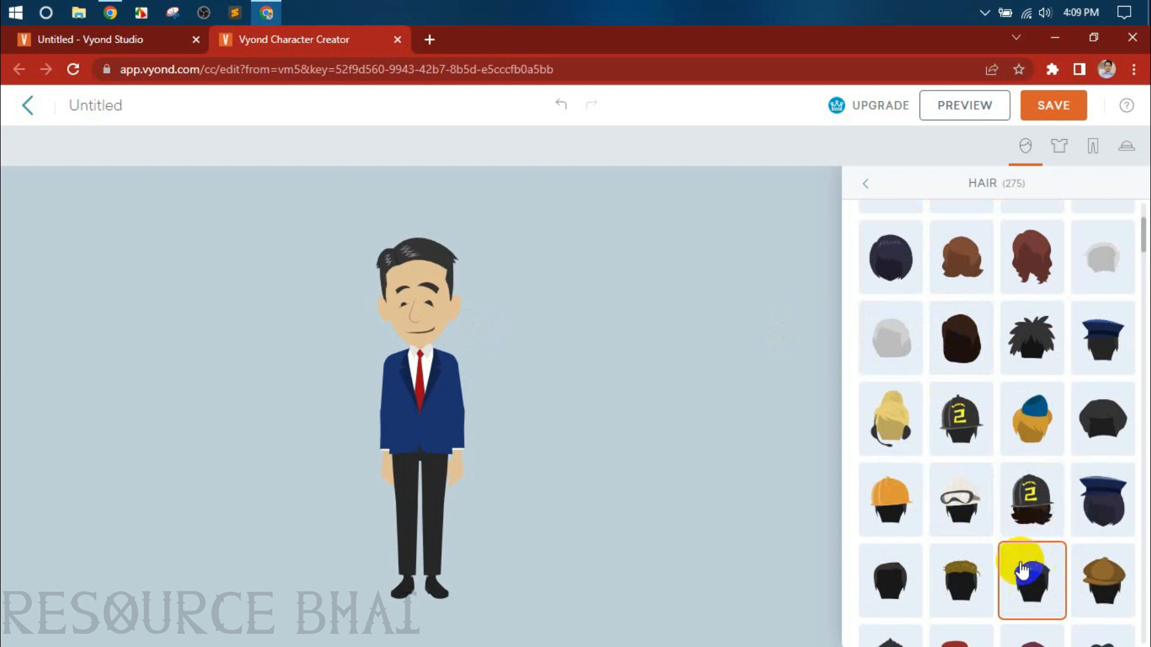
left_click(893, 581)
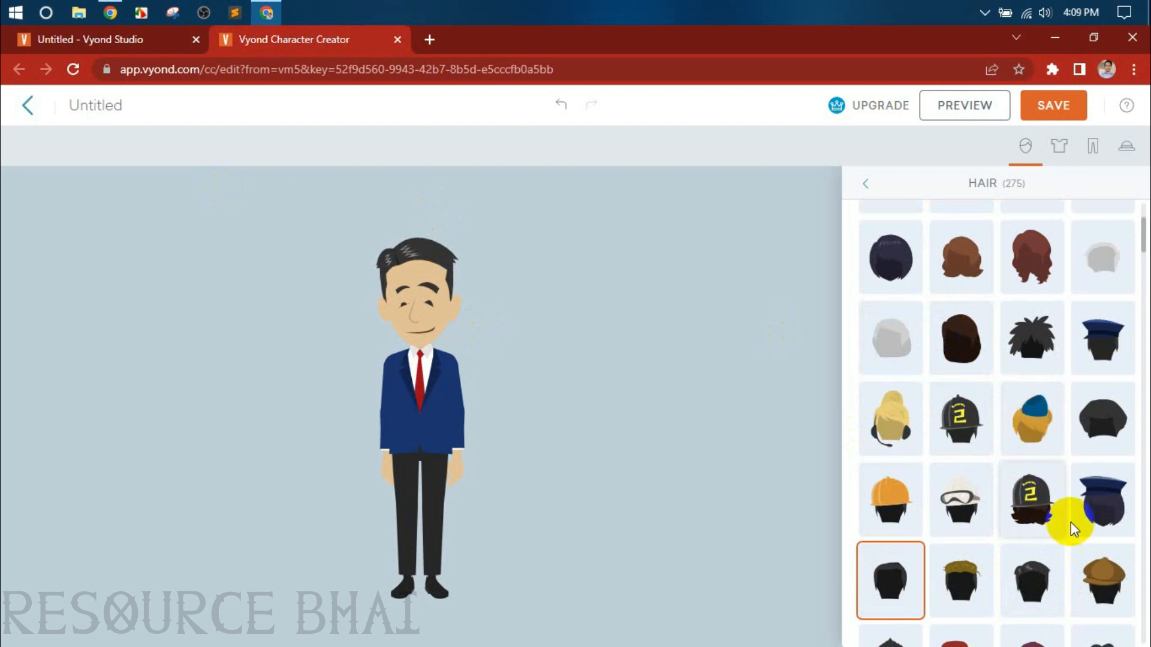
scroll(1071, 523, "down", 4)
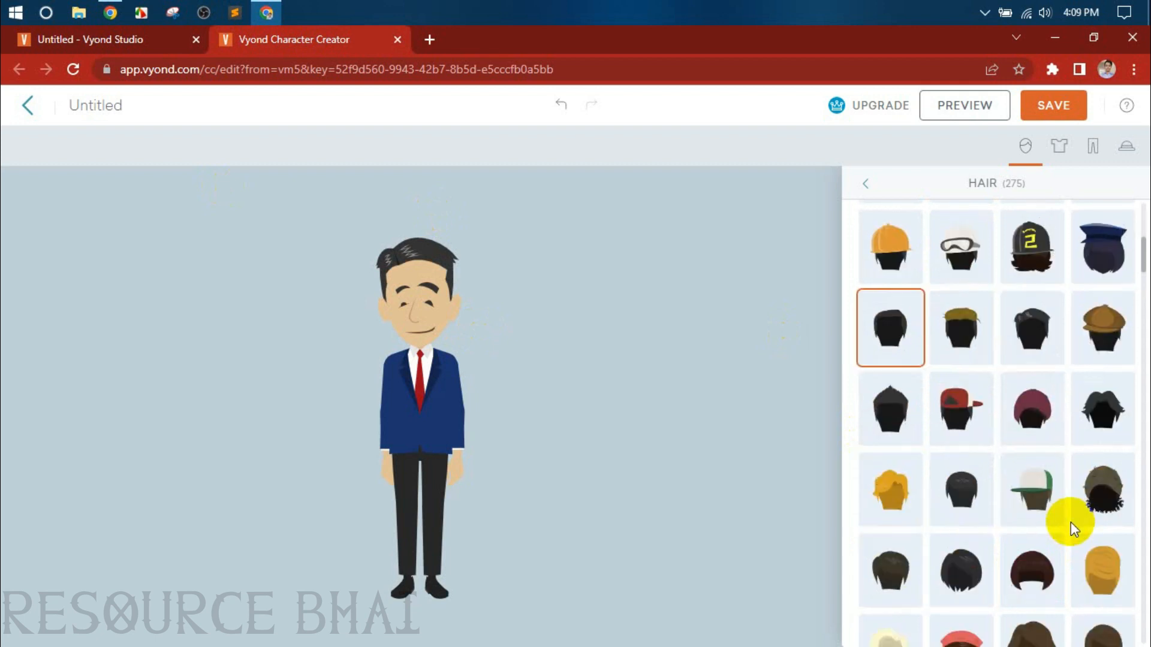
scroll(1072, 527, "down", 1)
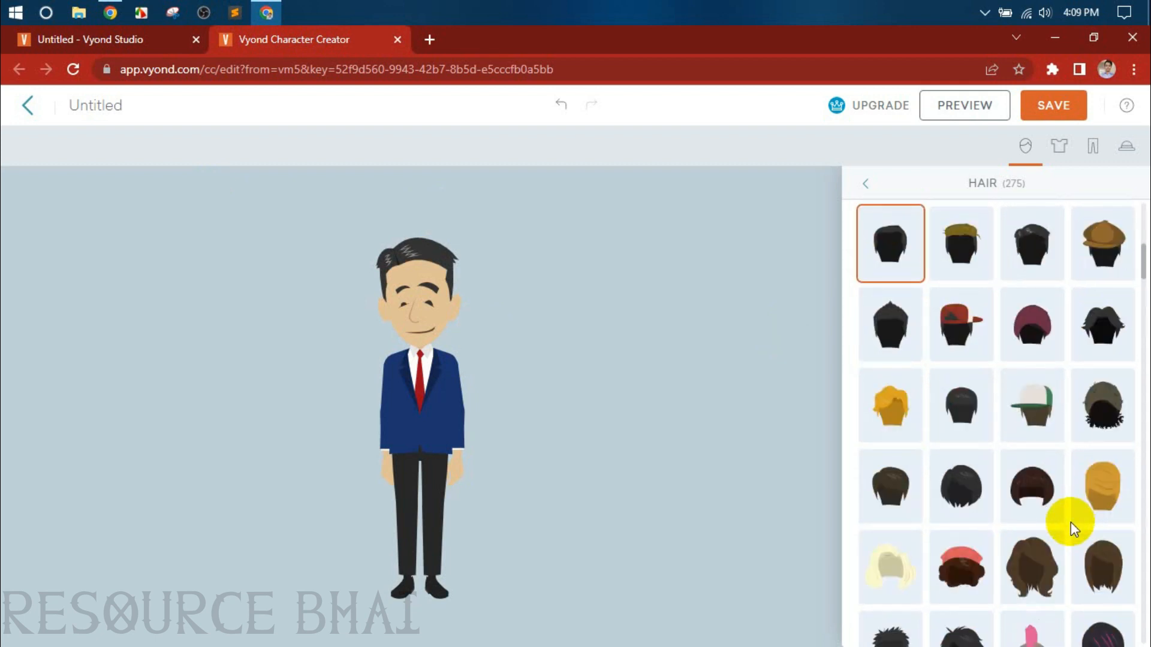
scroll(1072, 528, "up", 5)
scroll(1073, 527, "up", 3)
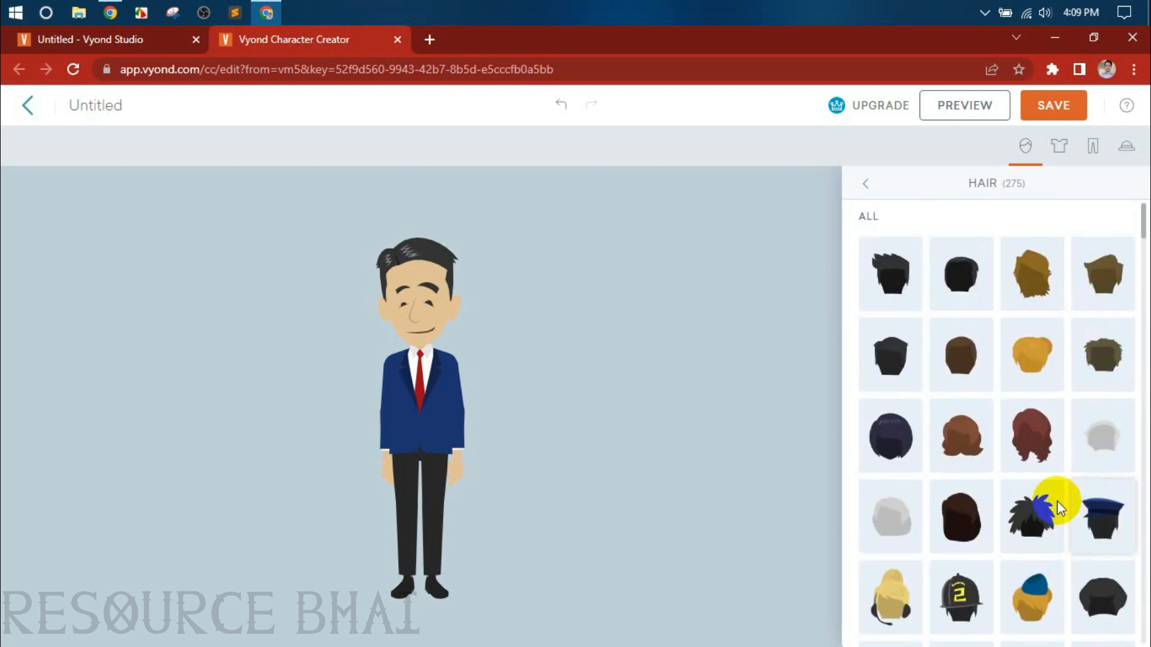
left_click(908, 291)
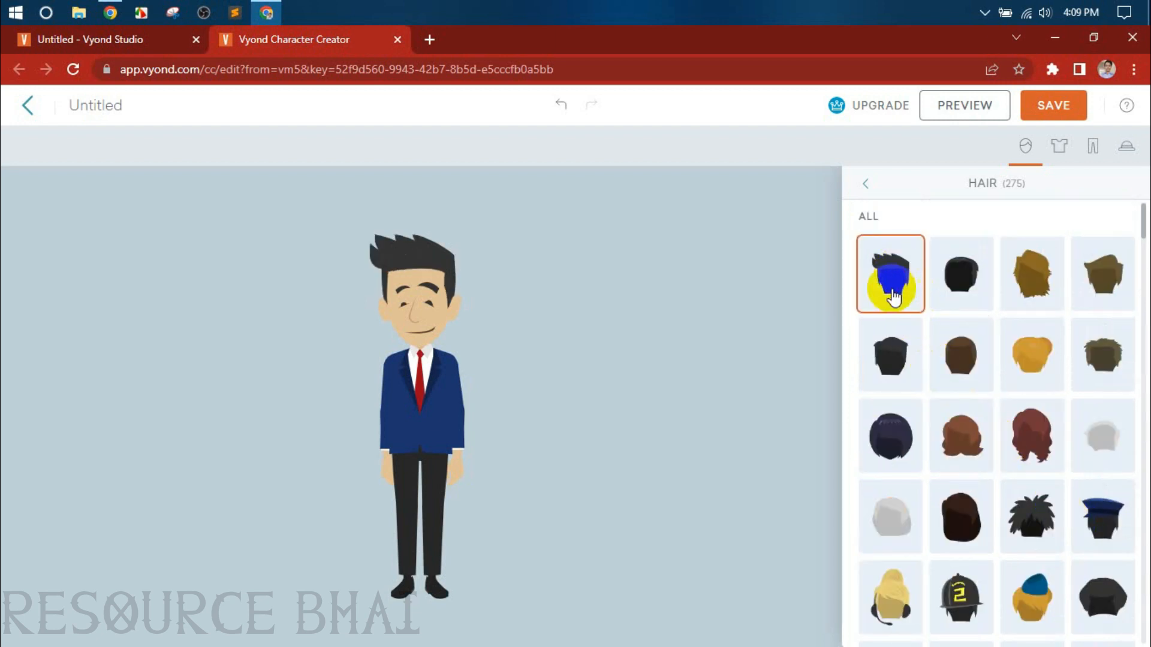
left_click(865, 184)
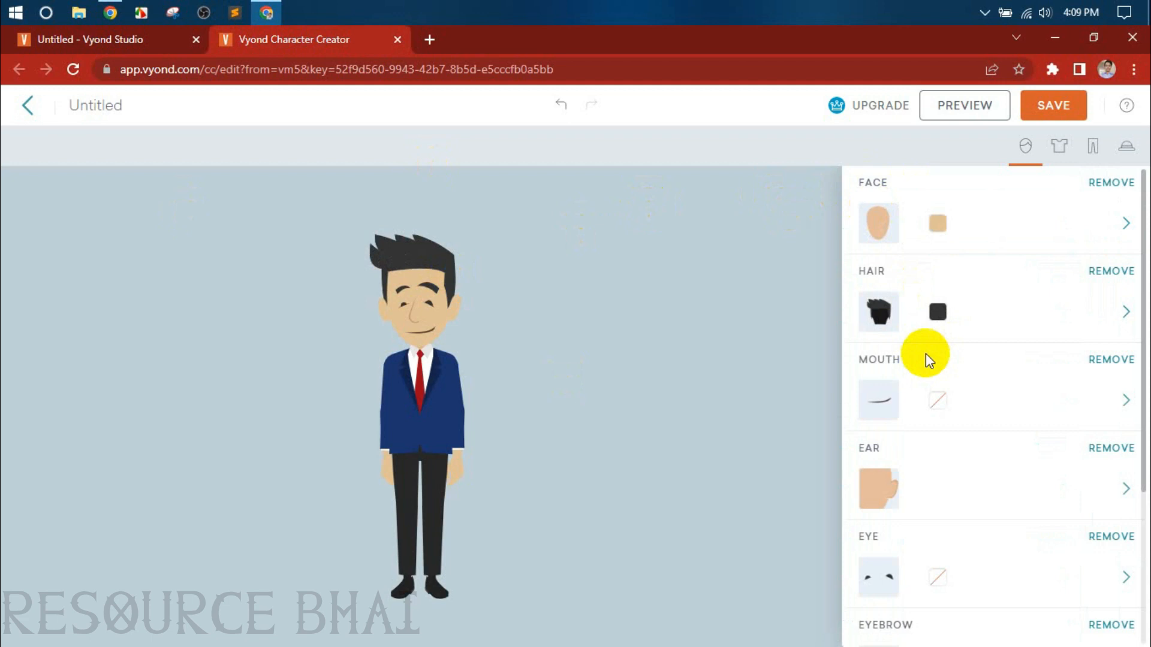
- Change the character's mouth to the small, slightly downturned style, fourth in the third row of mouths
left_click(885, 402)
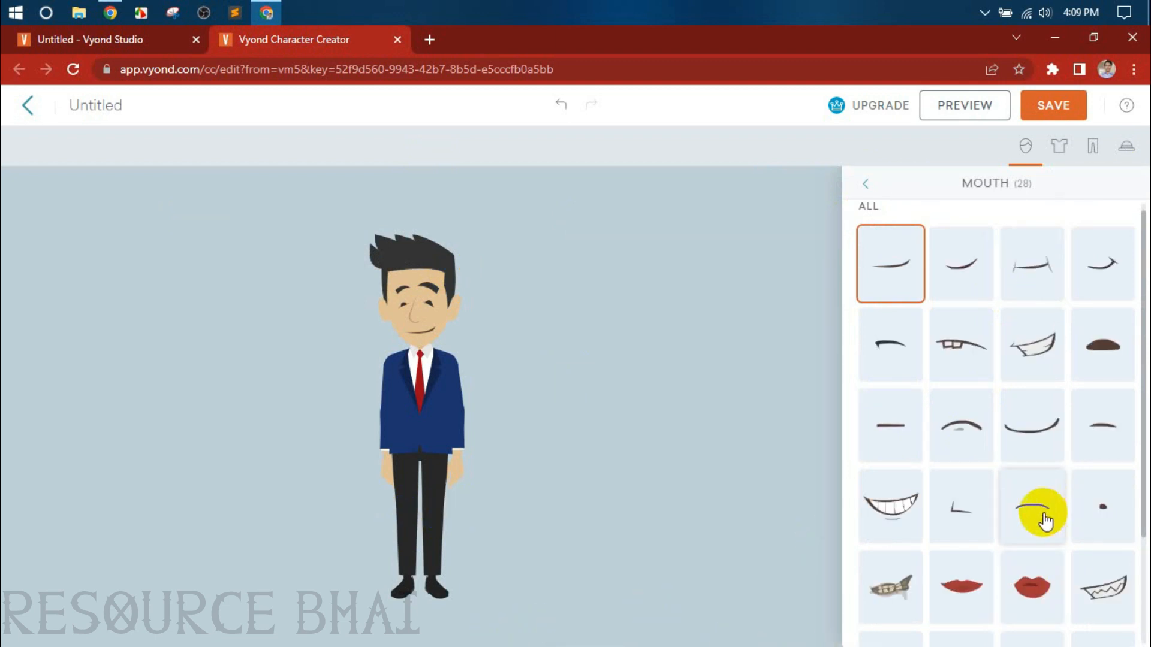
left_click(1097, 441)
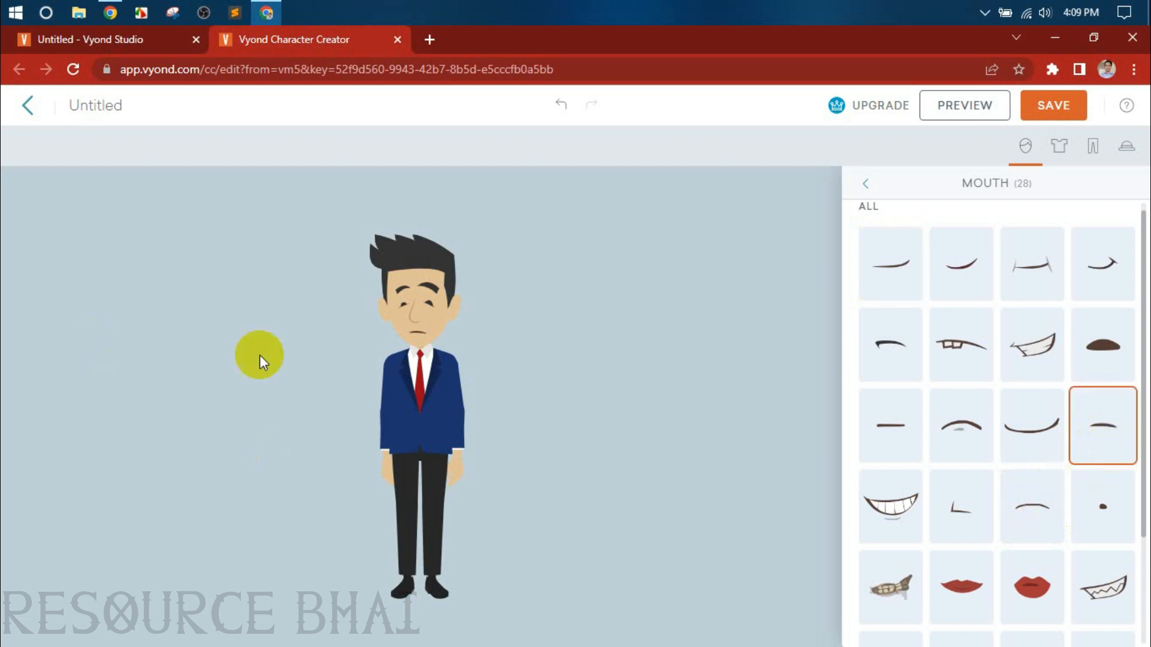
scroll(1024, 385, "down", 3)
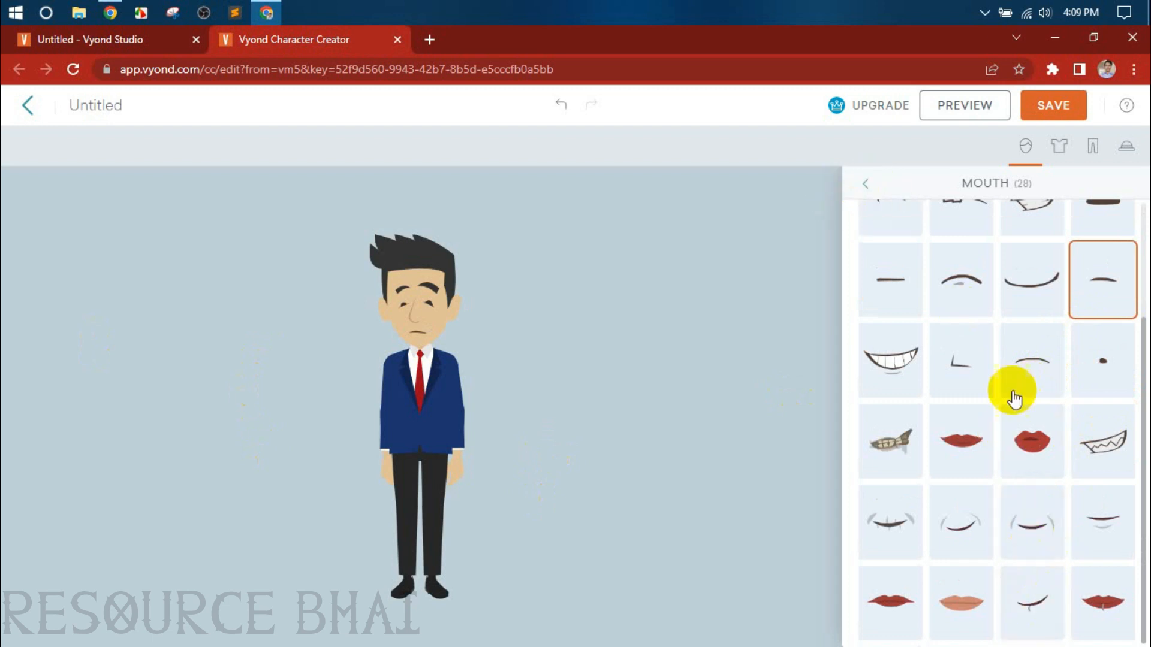
scroll(992, 343, "up", 2)
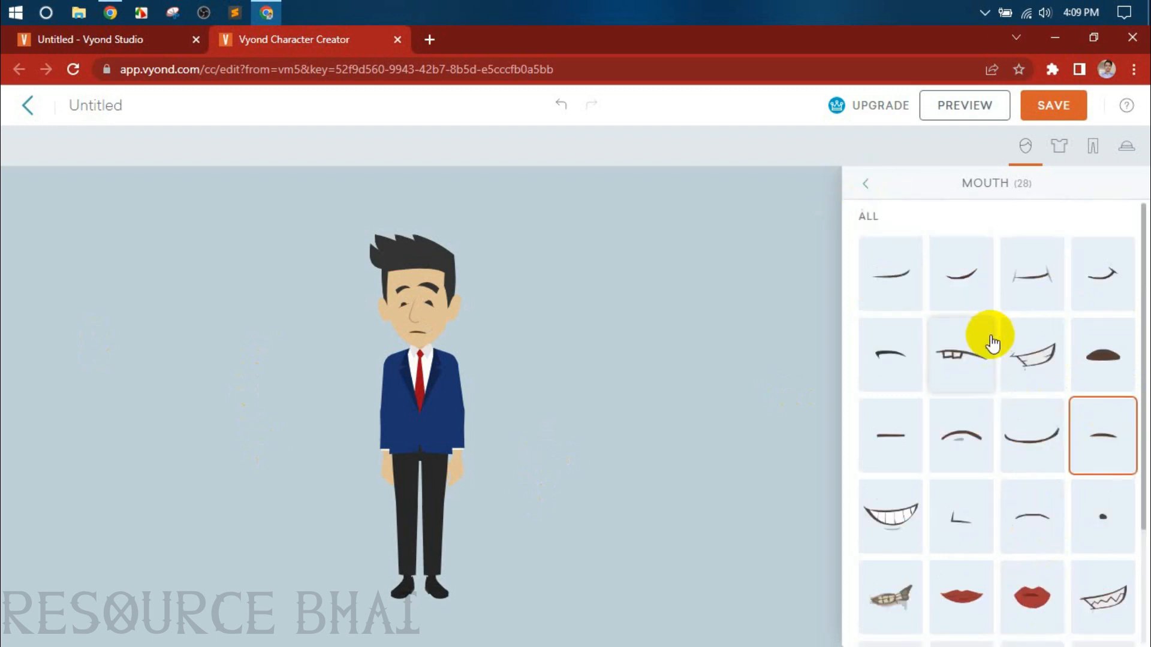
left_click(866, 183)
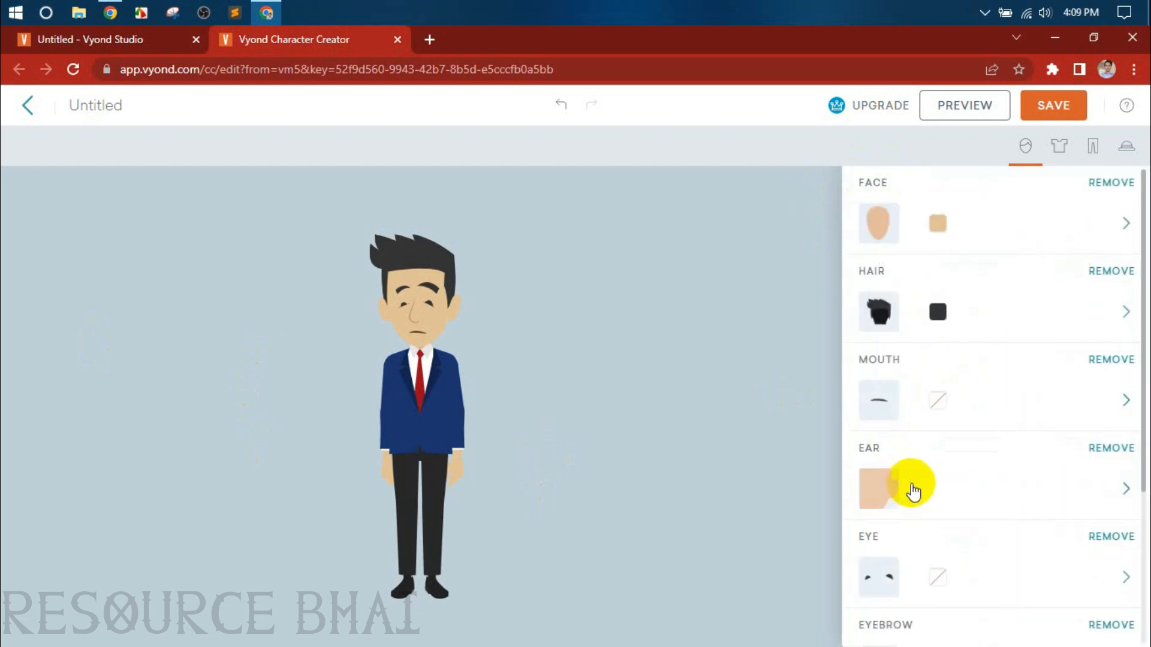
- Change the character's ears to the plain rounded style, second in the first row of ears
scroll(914, 443, "down", 3)
left_click(886, 337)
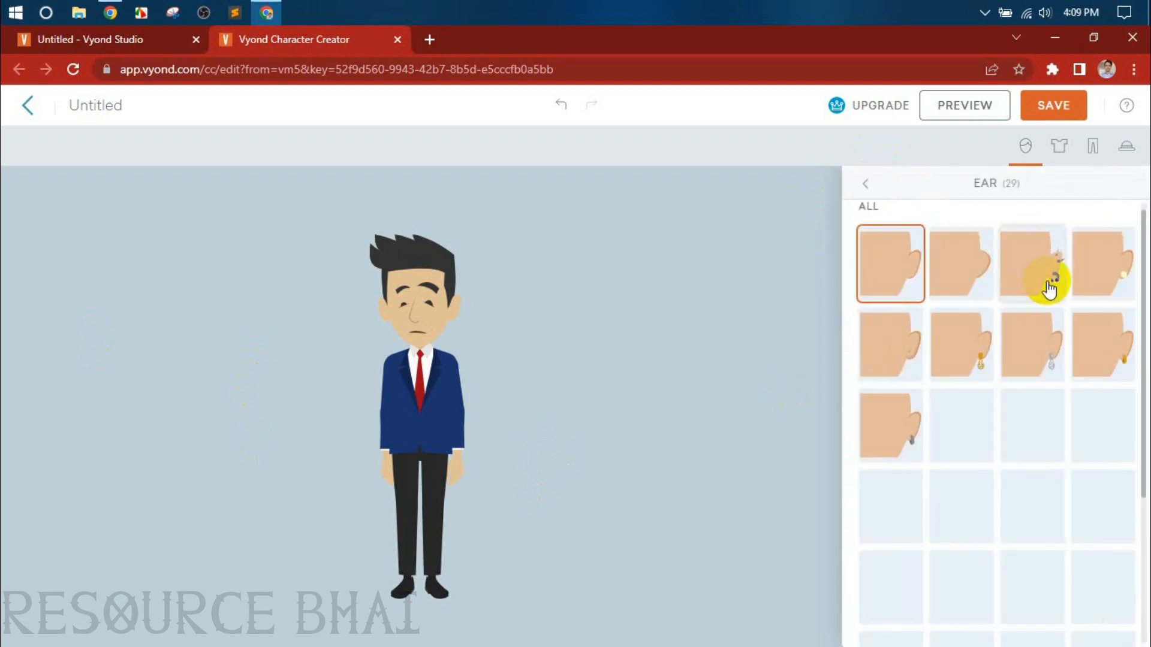
left_click(975, 268)
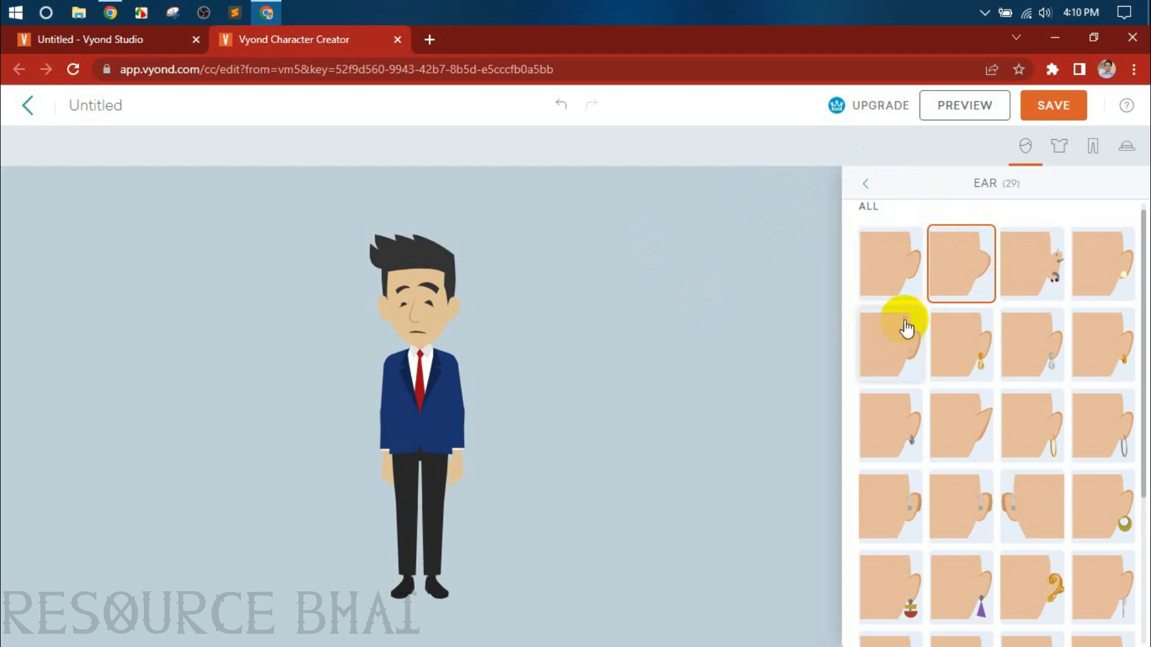
left_click(870, 190)
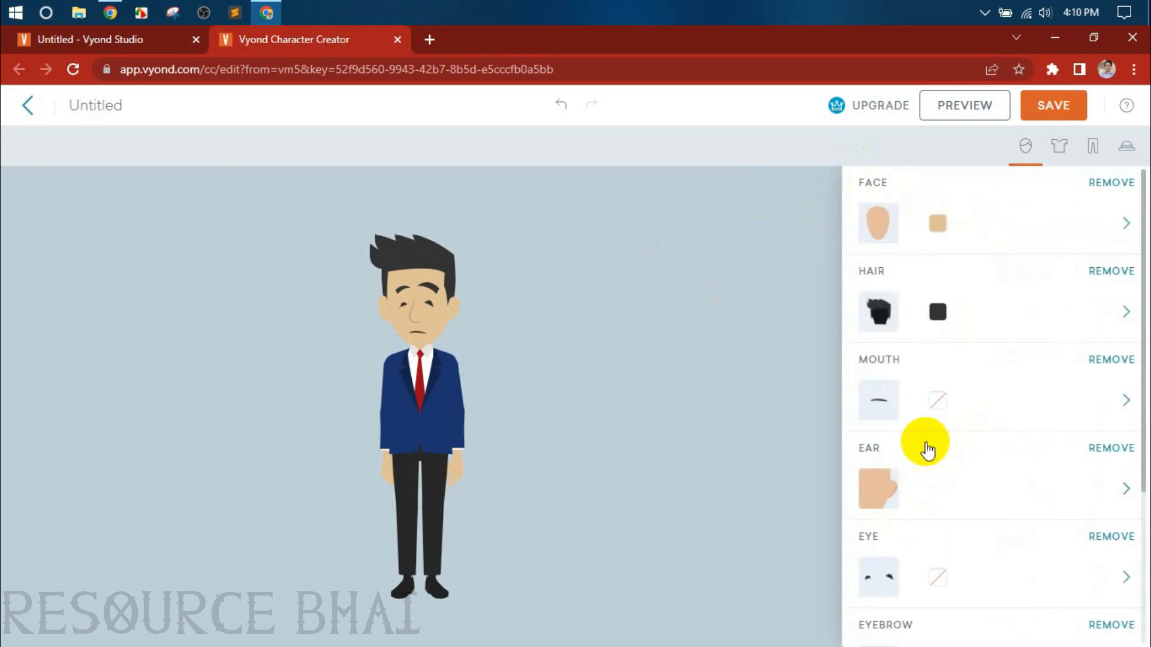
- Compare several detailed eye styles on the character and settle on the narrow dark-lined eyes, first in the ninth row of eyes
scroll(899, 407, "down", 3)
left_click(886, 357)
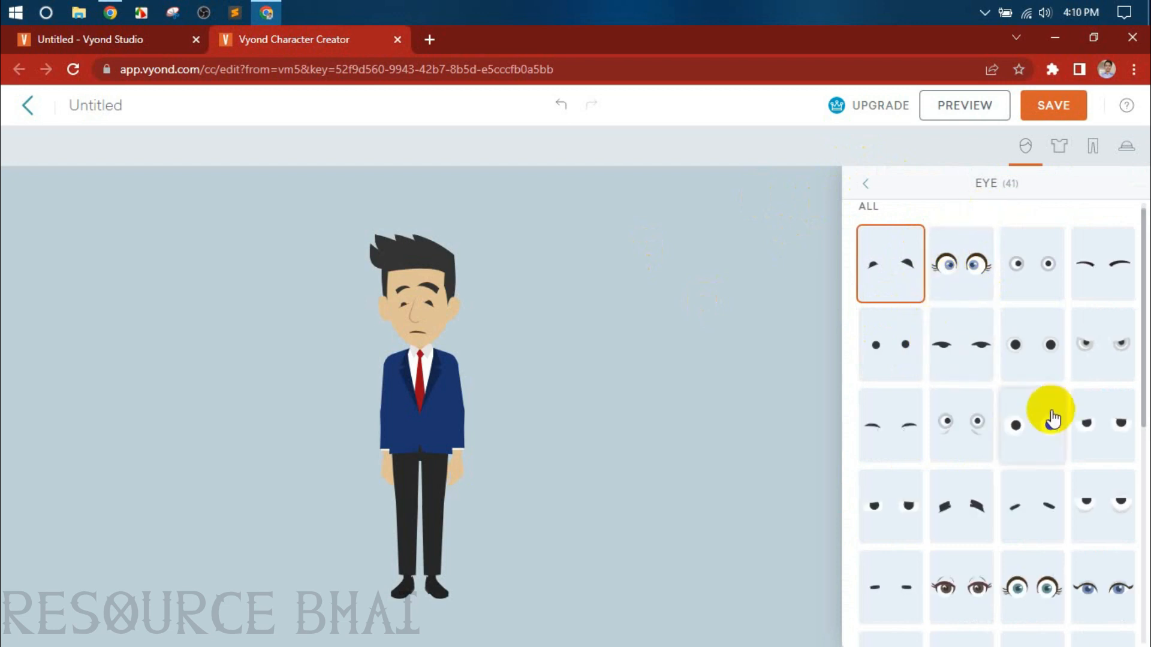
scroll(1142, 524, "down", 8)
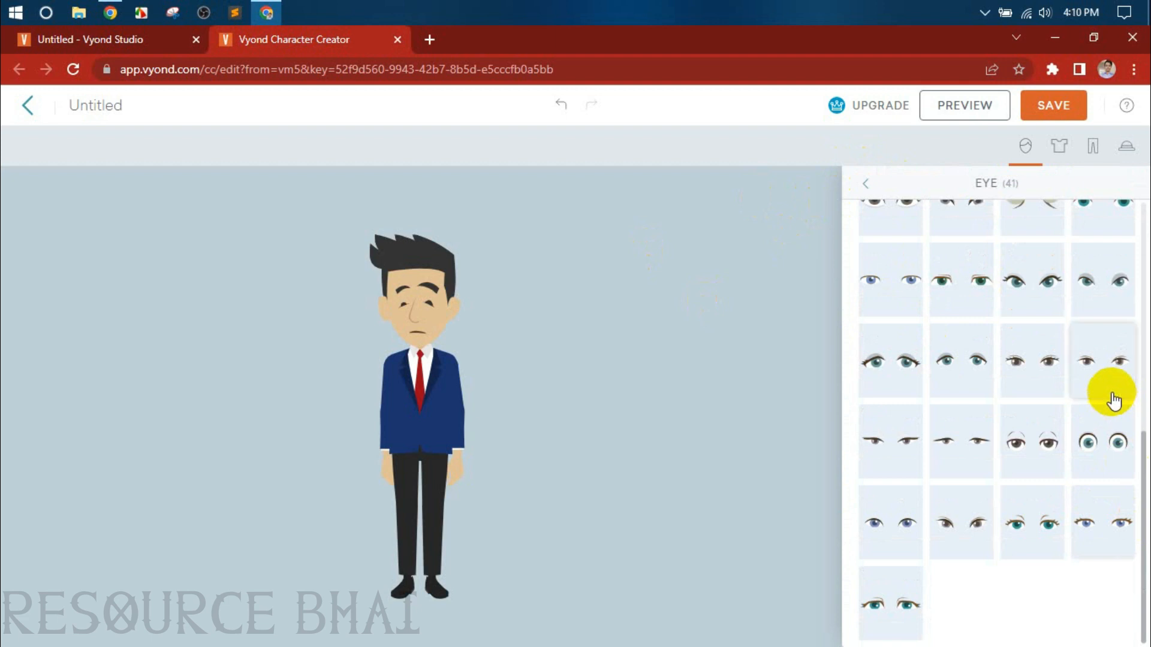
left_click(962, 527)
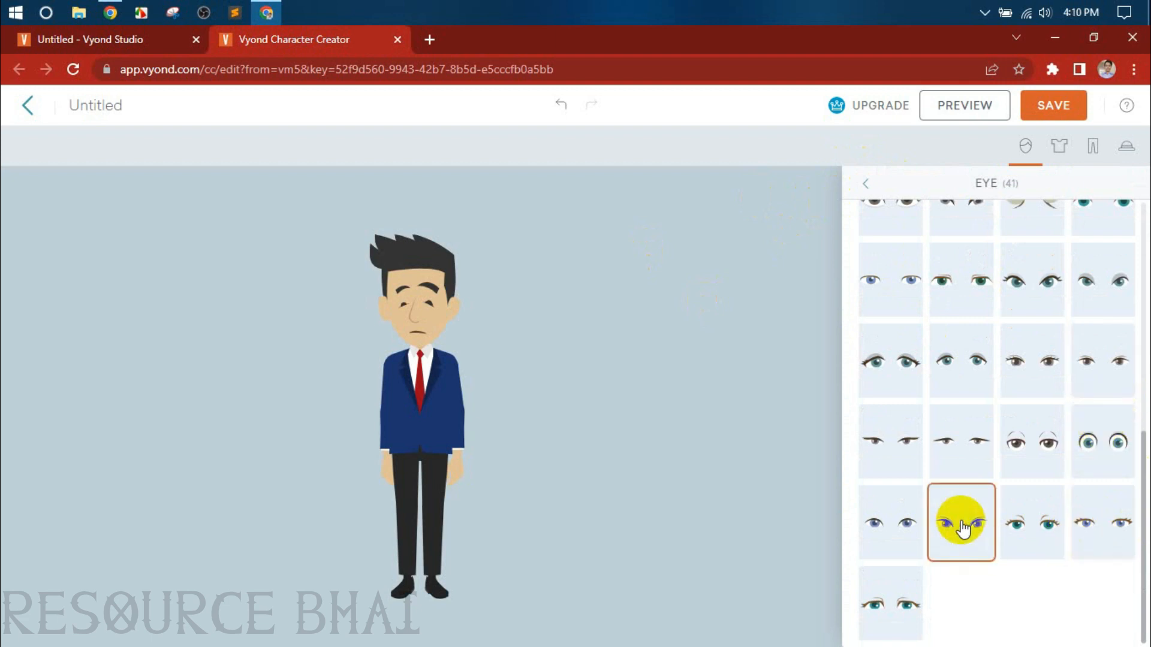
left_click(884, 439)
left_click(971, 451)
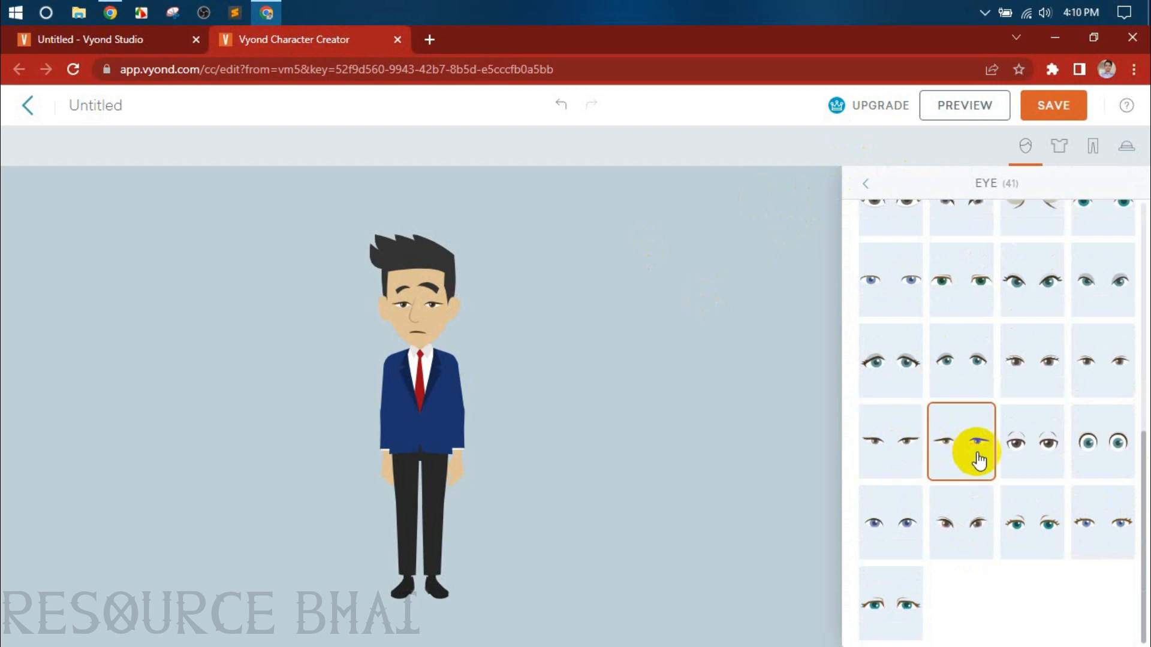
scroll(971, 456, "up", 3)
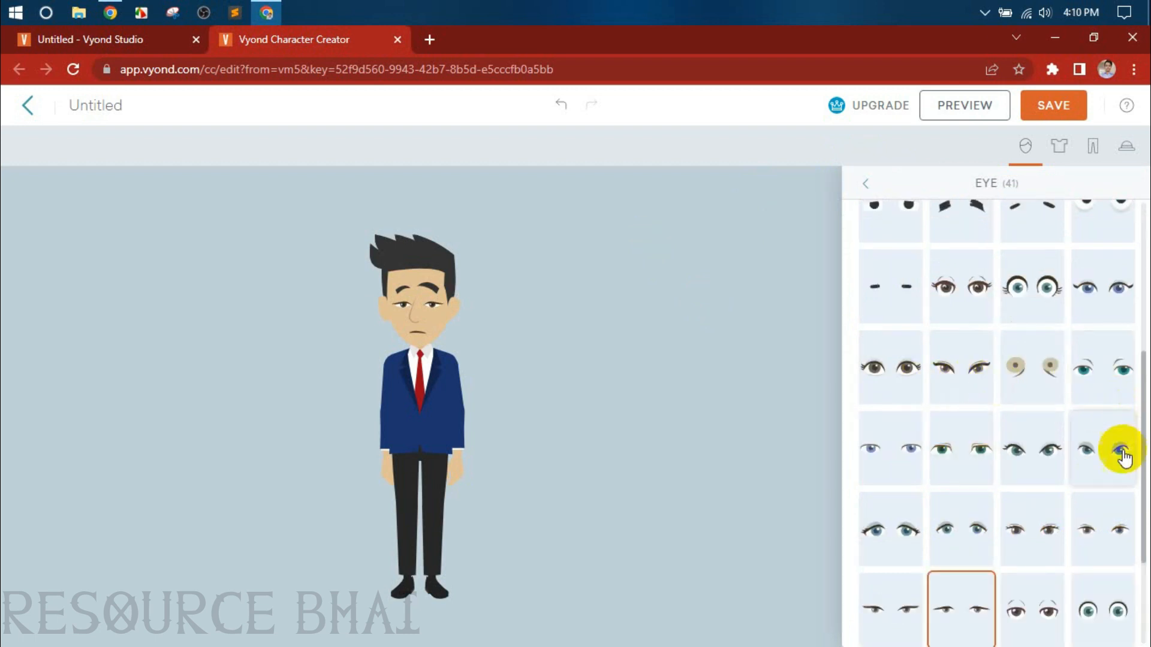
left_click(1116, 535)
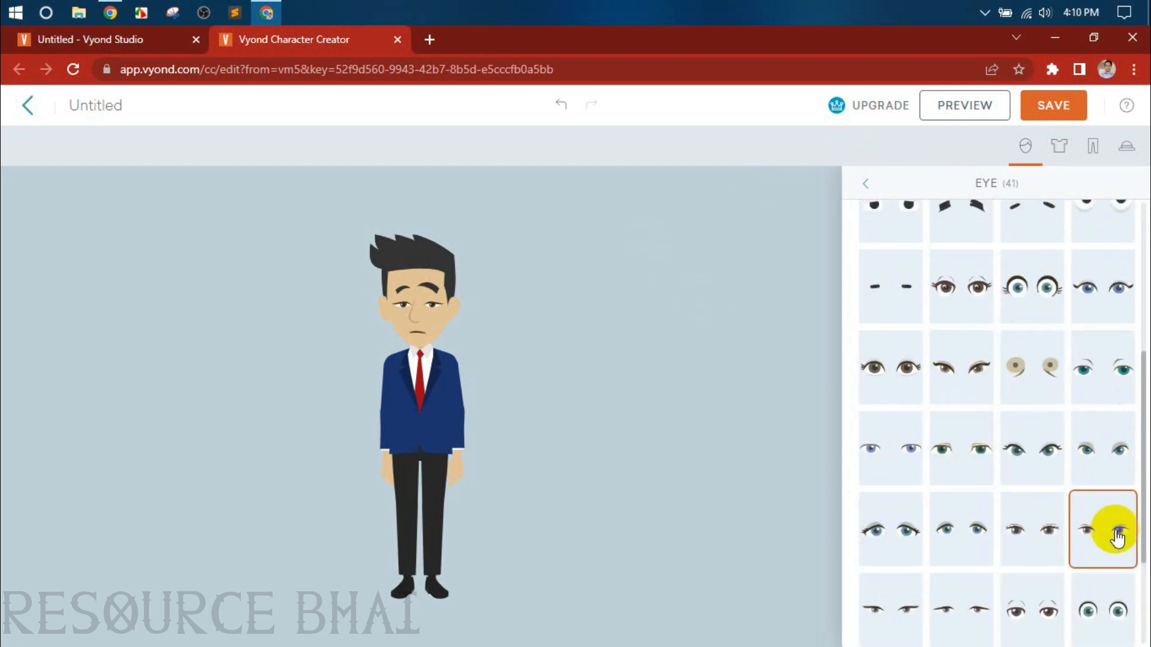
scroll(1079, 407, "up", 5)
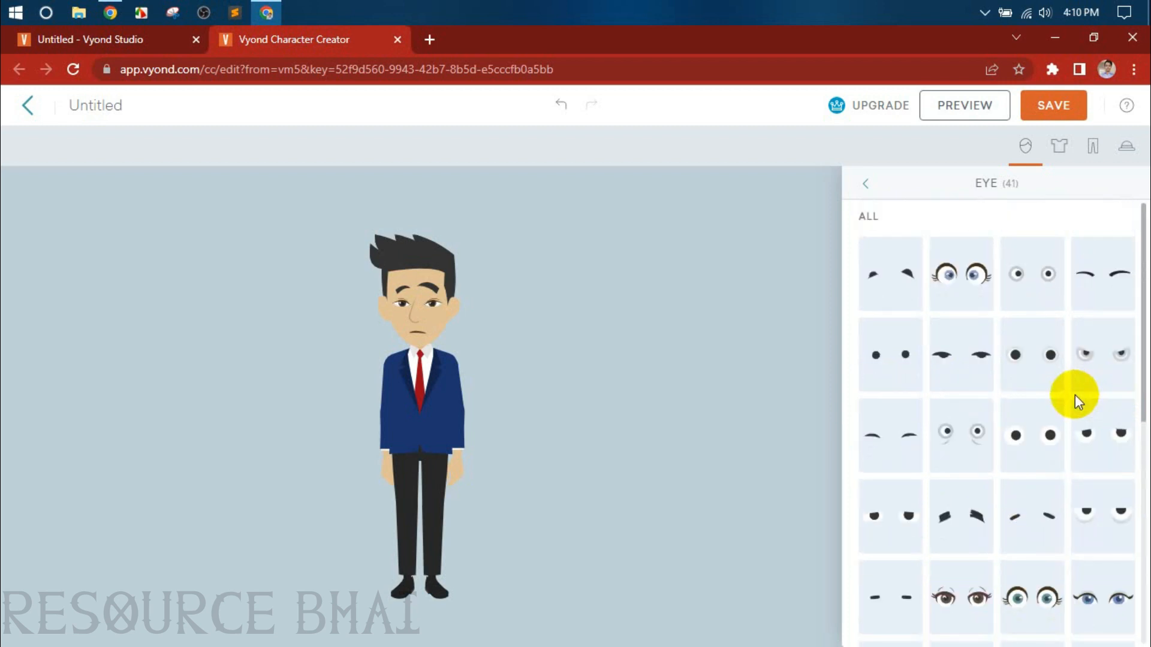
scroll(1109, 455, "down", 3)
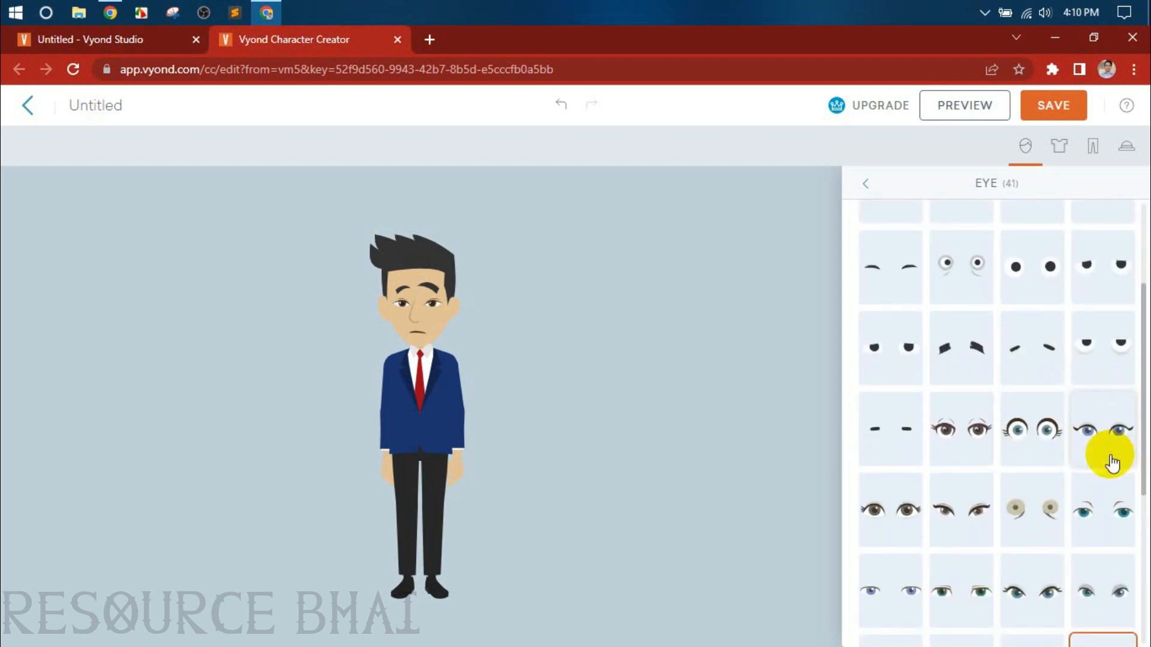
scroll(1110, 462, "down", 3)
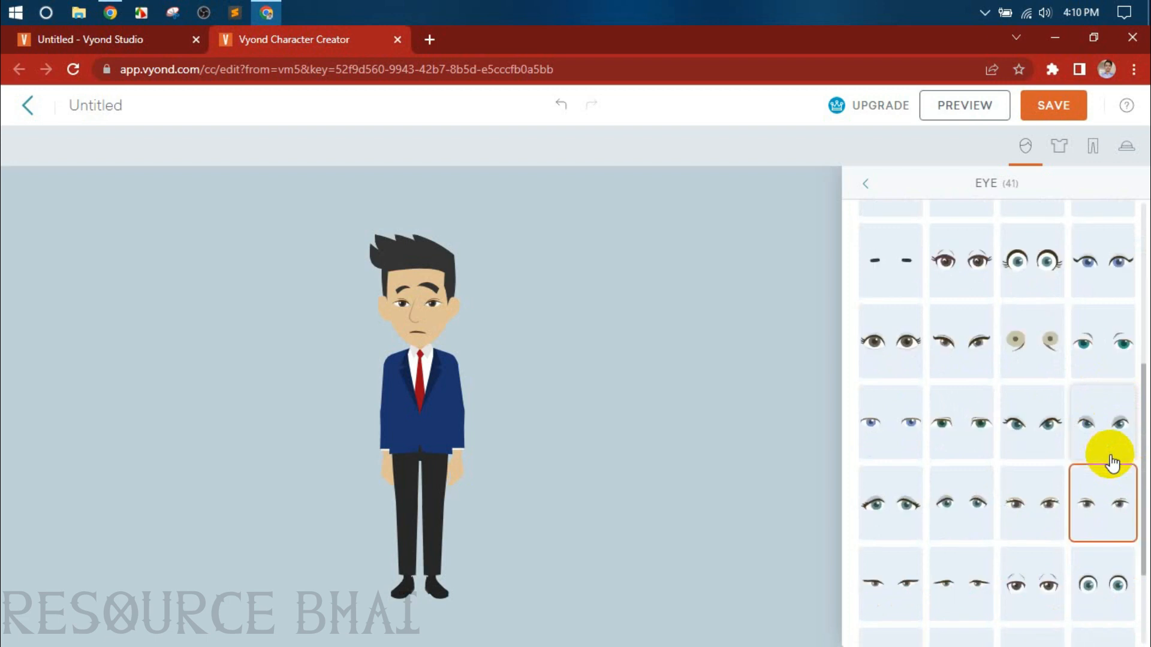
scroll(1110, 461, "down", 3)
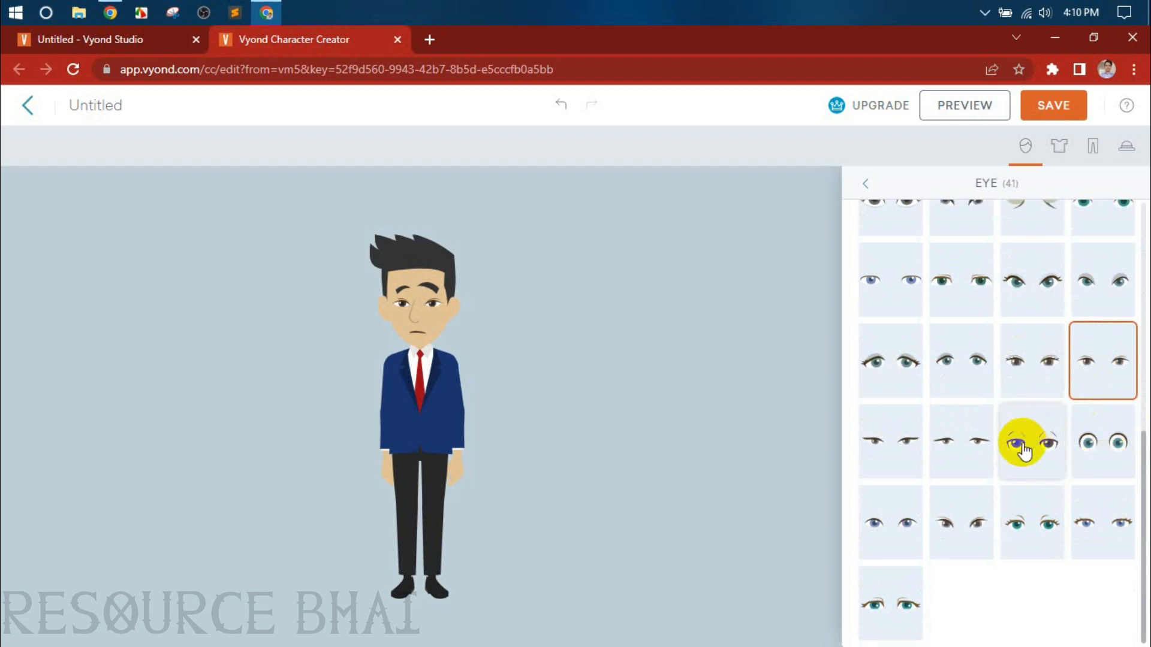
left_click(963, 454)
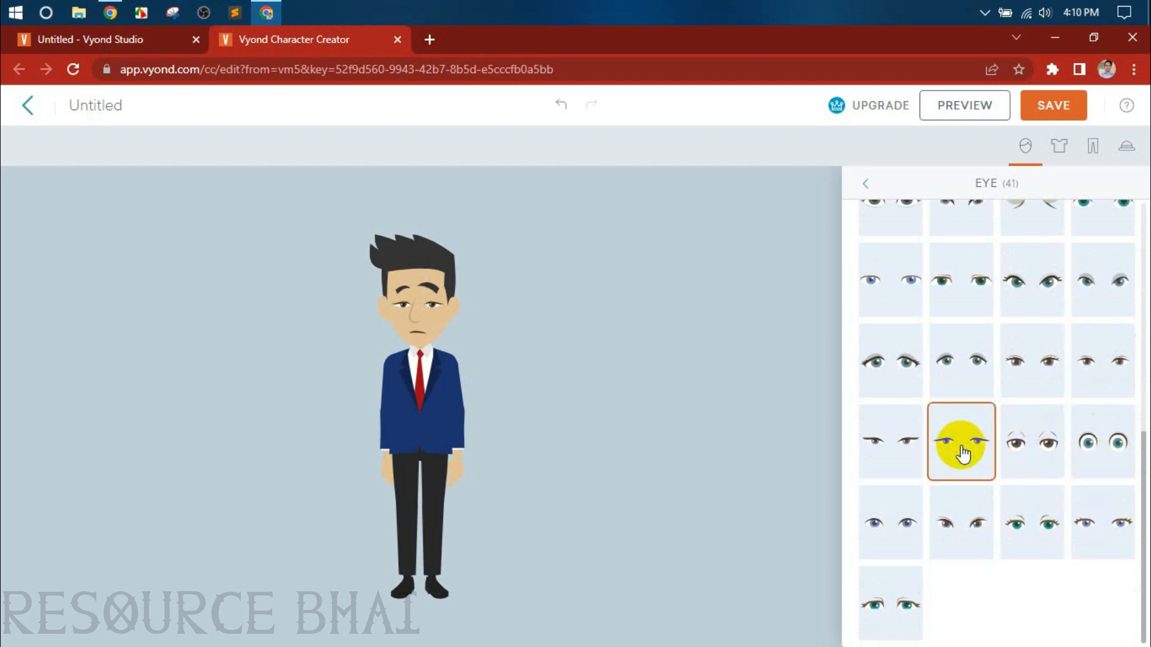
left_click(869, 447)
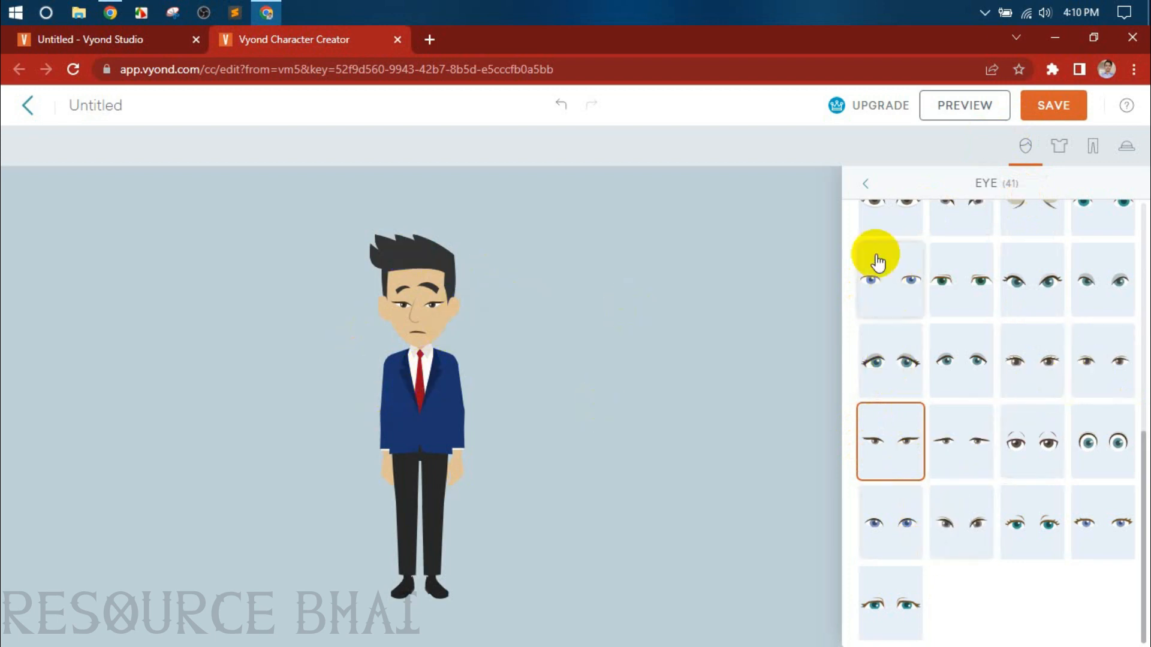
left_click(865, 178)
- Change the character's eyebrows to the thin arched style, fourth in the sixth row, after trying the angled pair directly above it
scroll(923, 452, "down", 3)
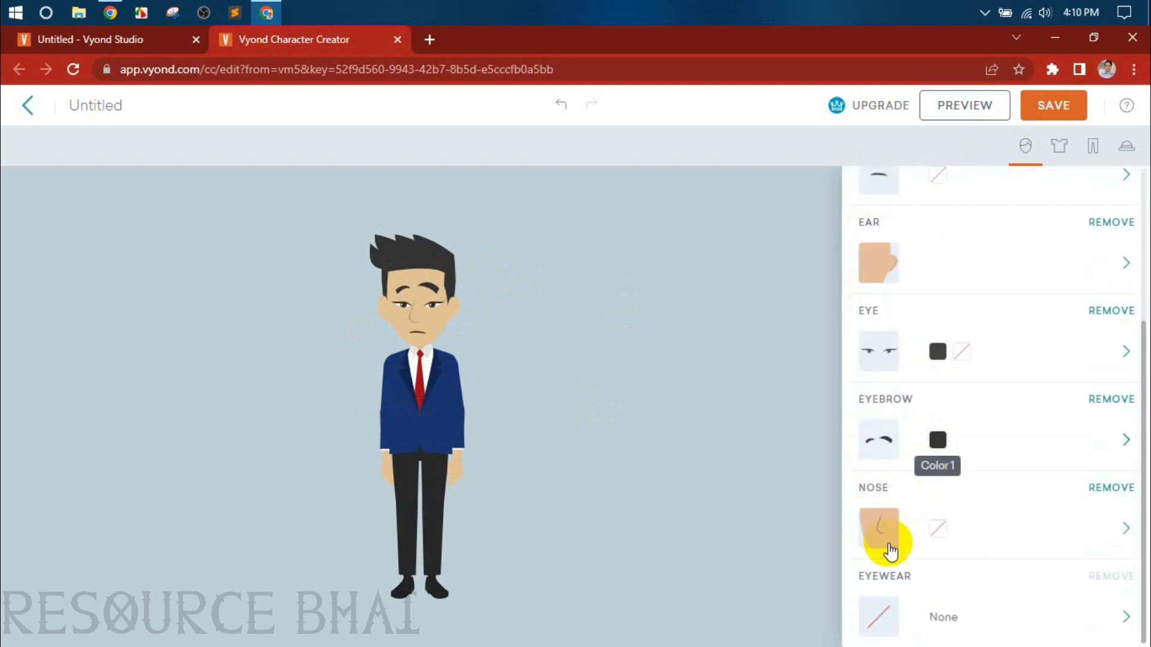
left_click(889, 443)
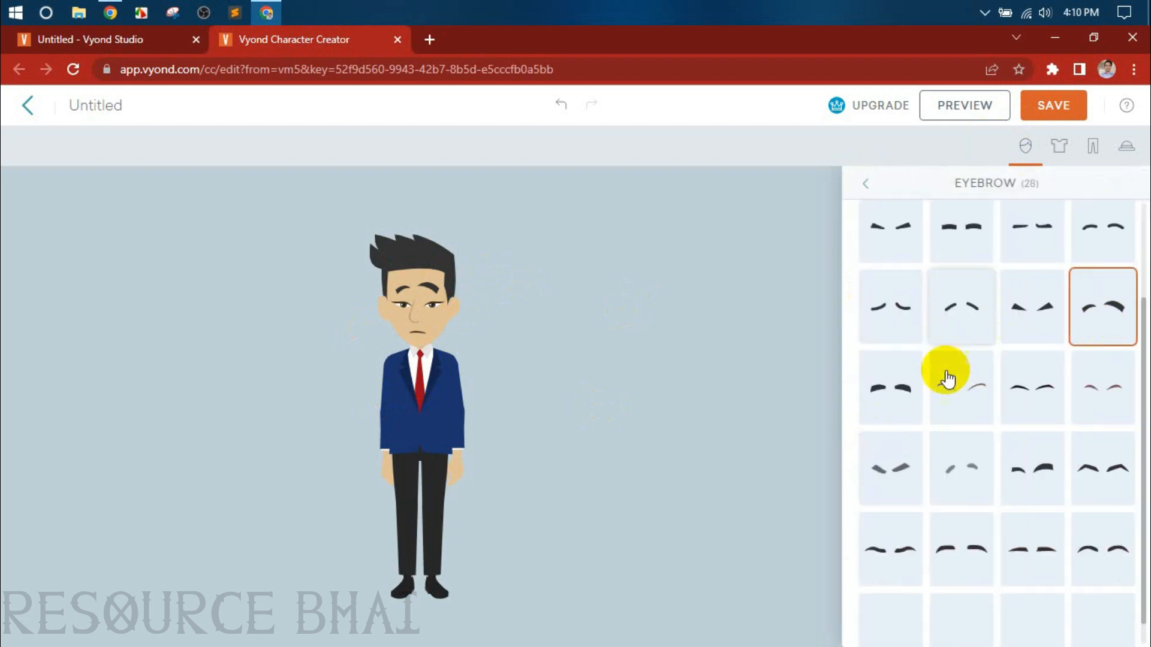
left_click(1097, 475)
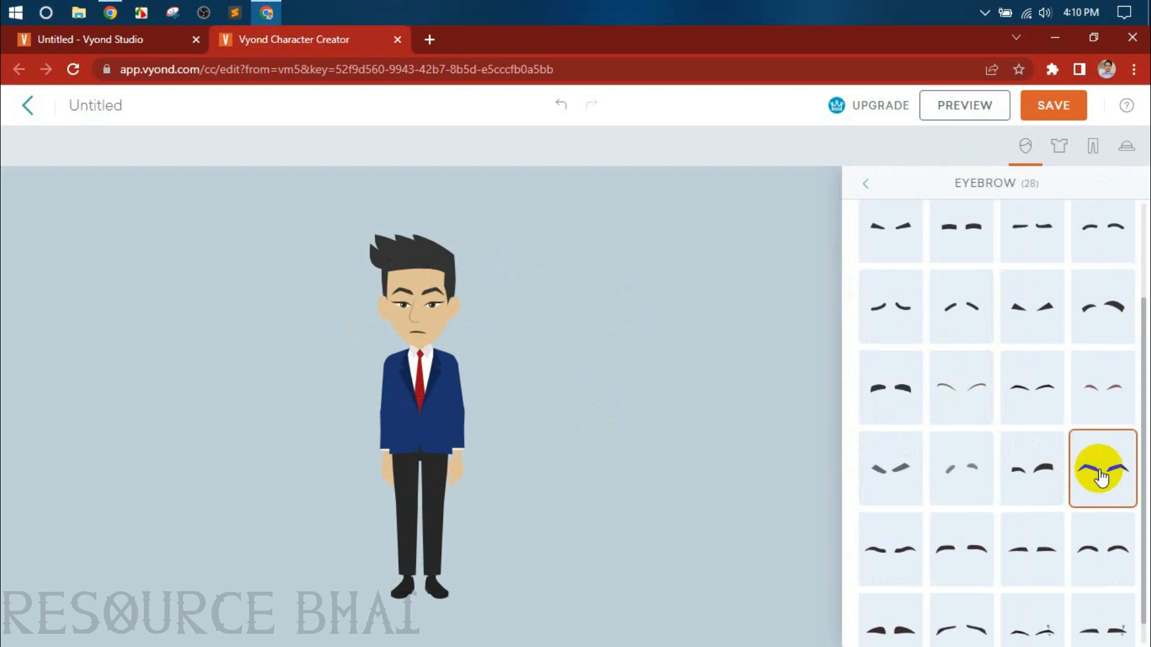
left_click(1115, 554)
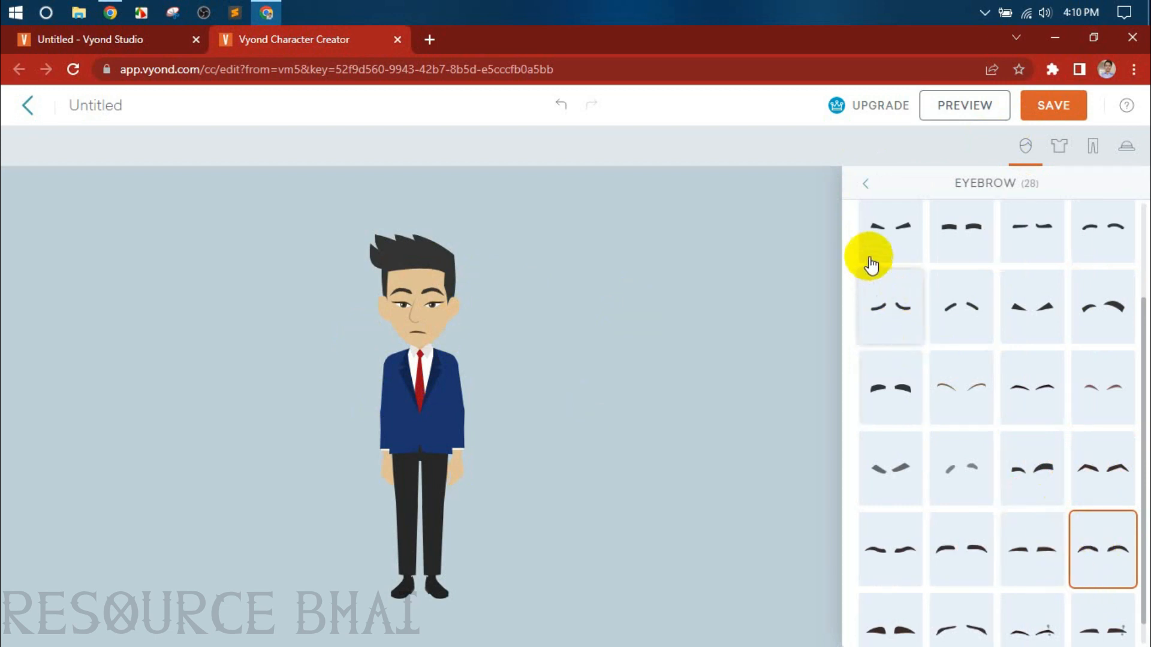
- Give the character the thin round black-framed glasses, fourth in the first row of eyewear
left_click(863, 184)
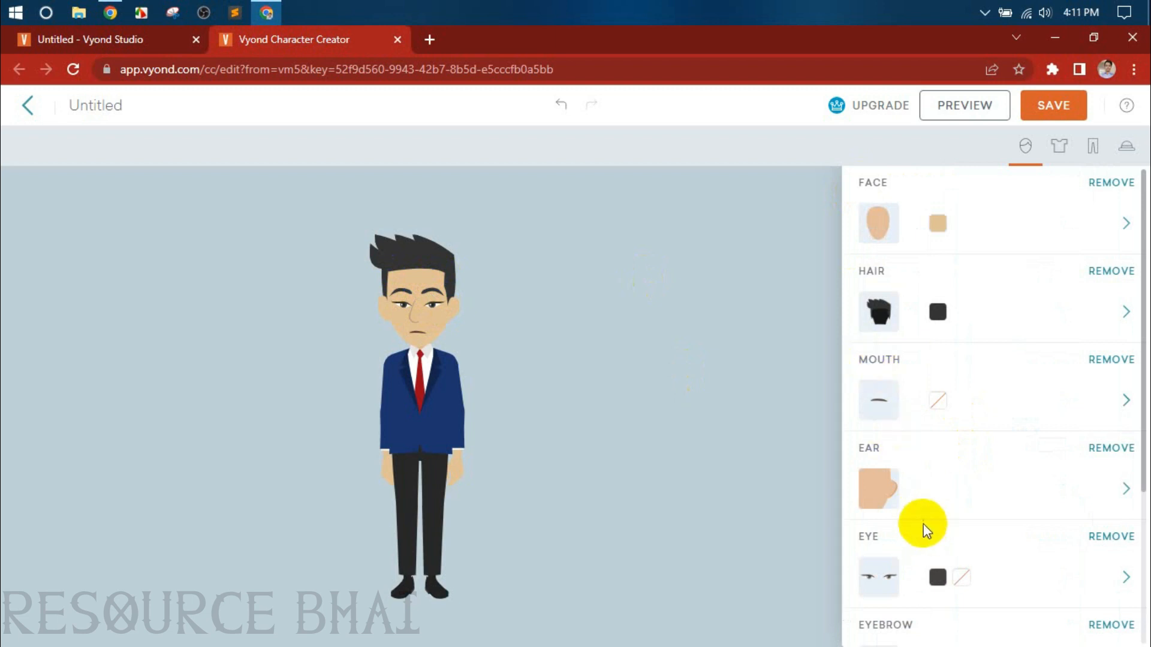
scroll(920, 515, "down", 3)
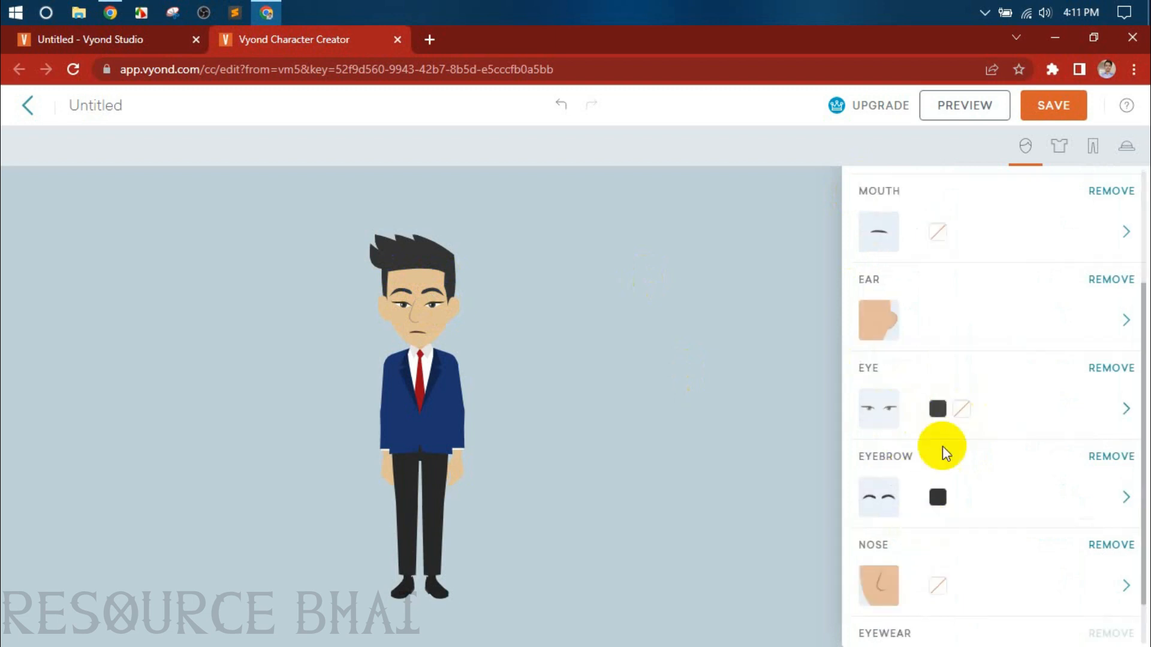
scroll(929, 446, "down", 1)
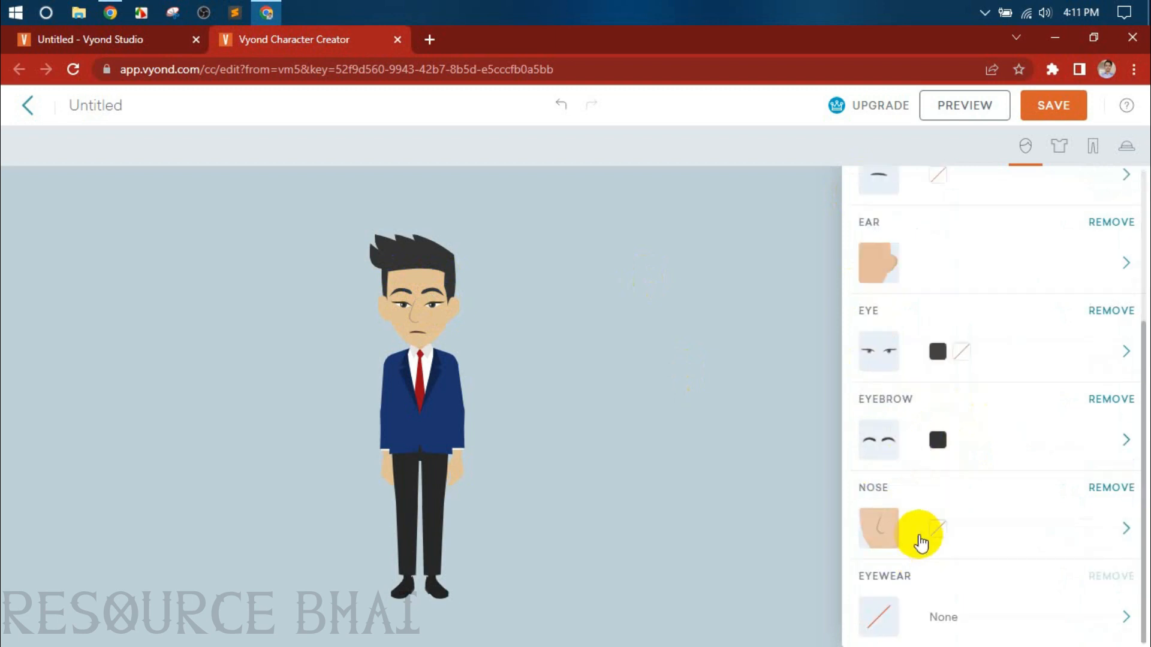
left_click(946, 621)
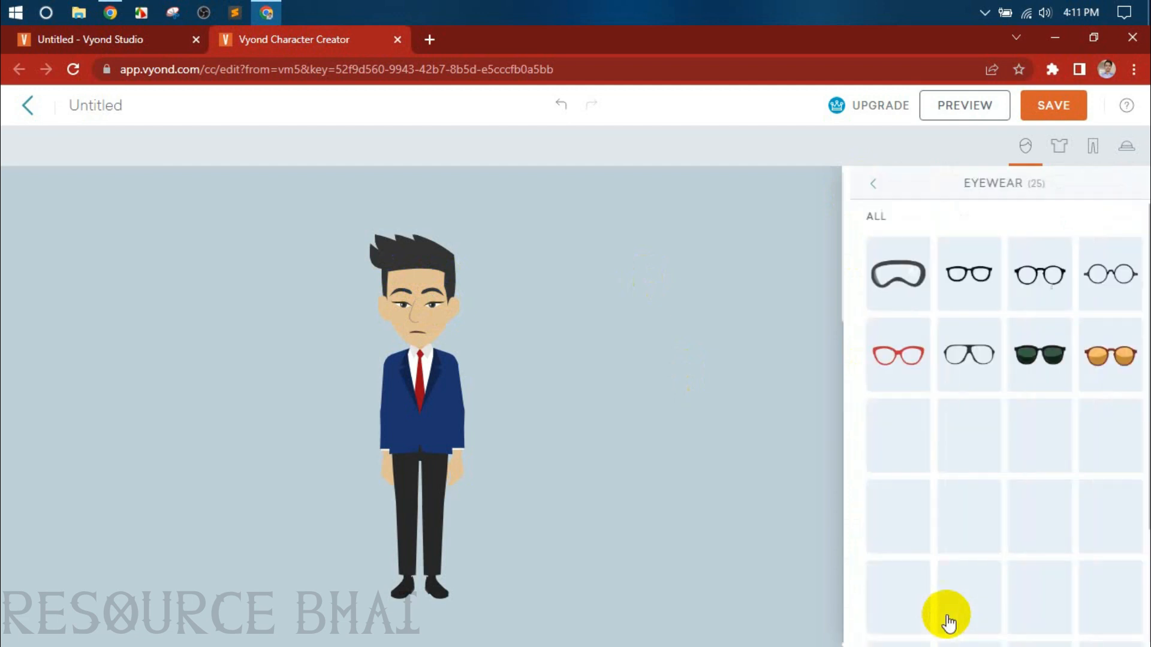
left_click(1099, 283)
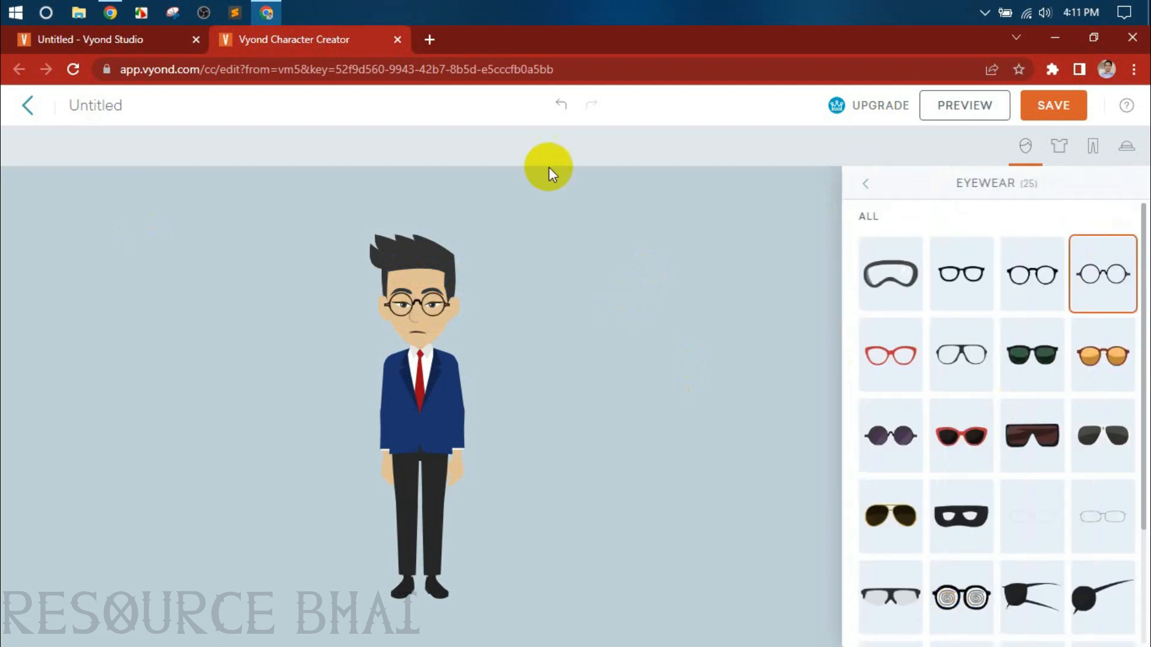
left_click(867, 186)
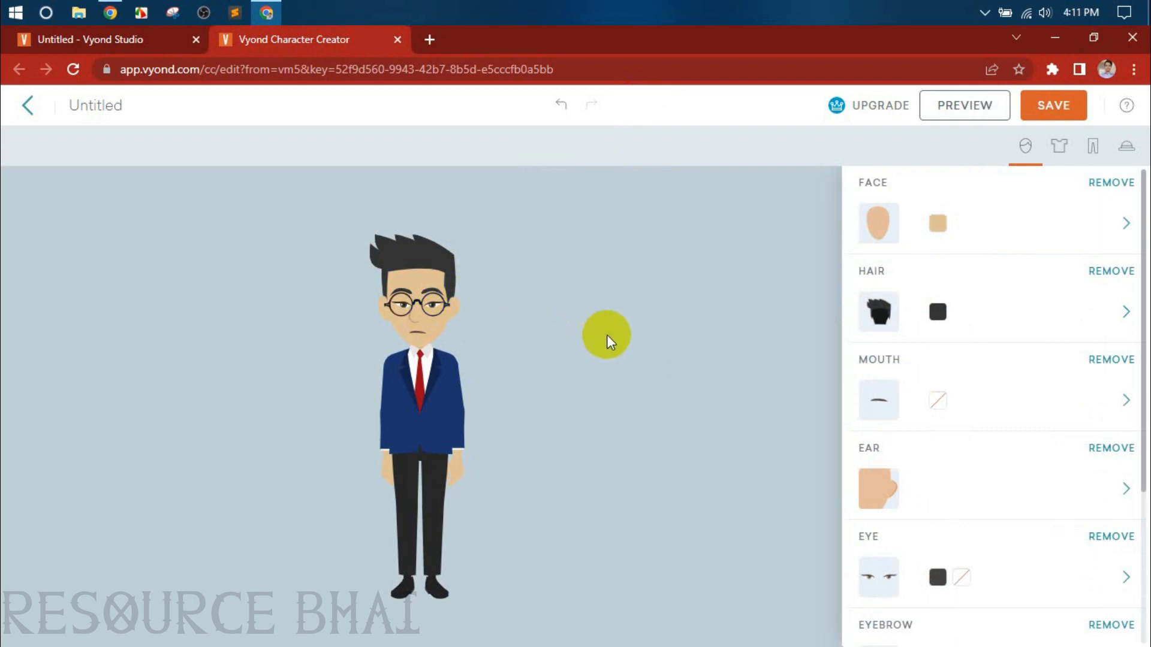
scroll(873, 424, "down", 1)
scroll(875, 429, "down", 2)
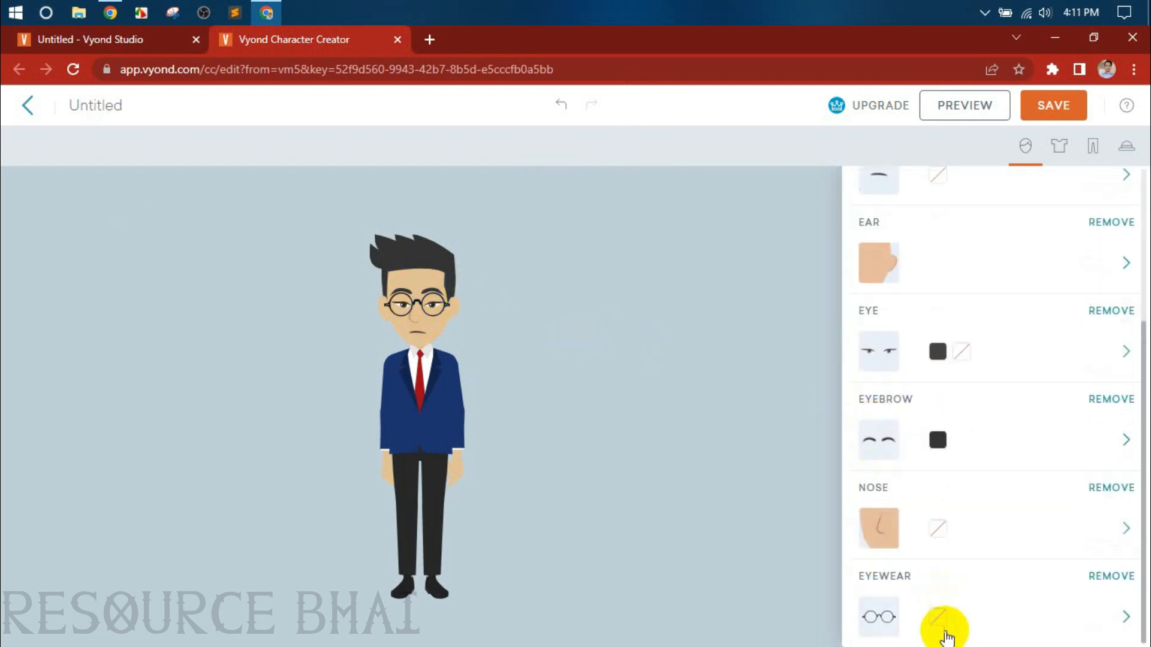
scroll(863, 331, "up", 3)
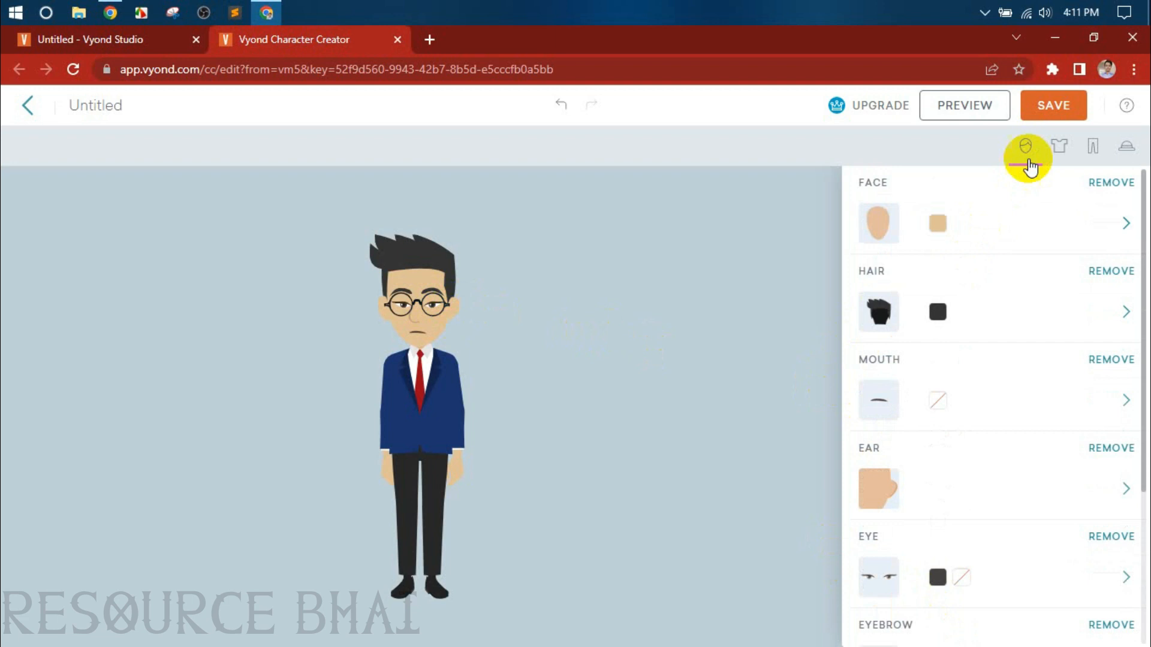
- Change the character's top to the brown striped sweater, fourth in the second row, after trying the purple polo, and look over the hand styles
left_click(1057, 146)
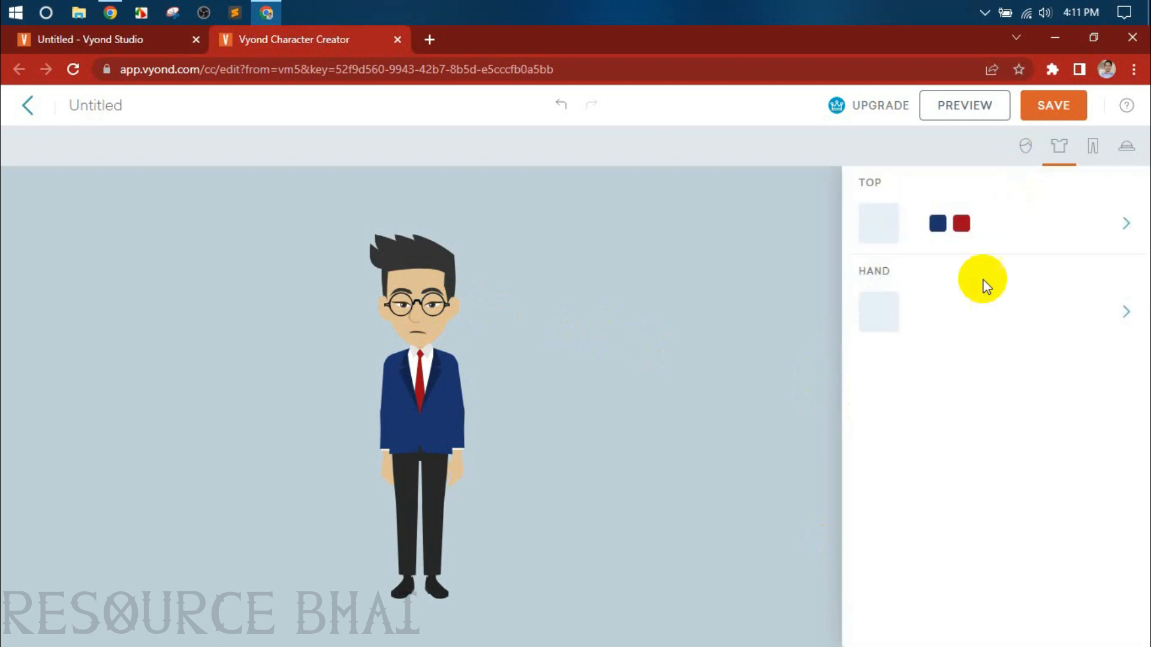
left_click(883, 231)
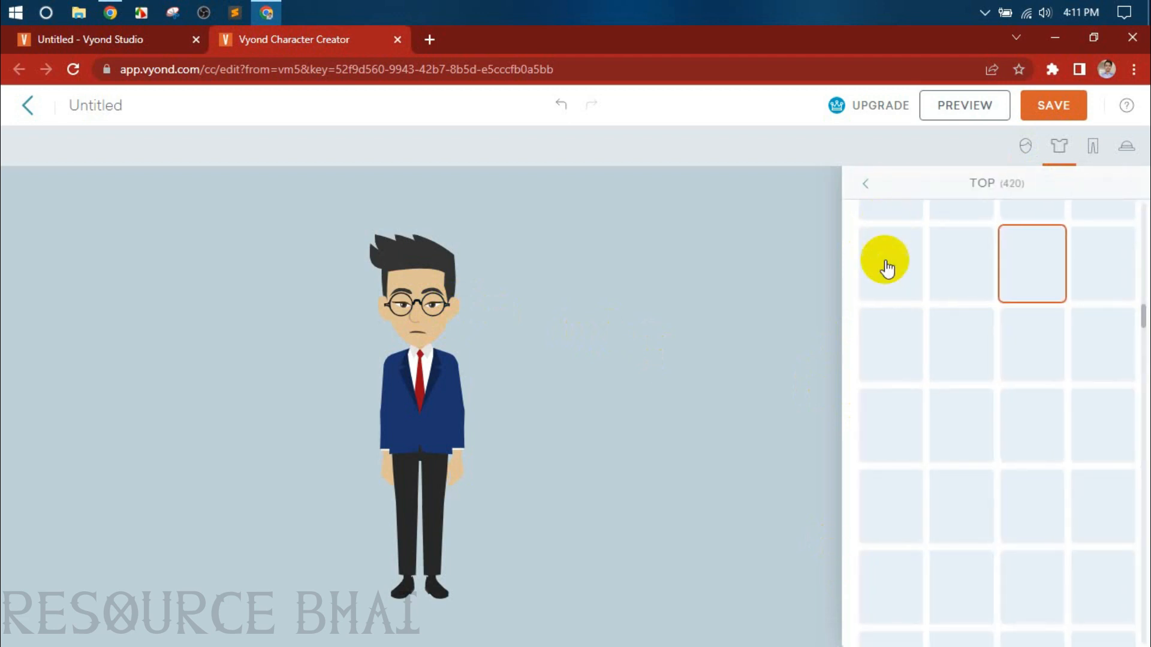
scroll(1019, 318, "up", 5)
scroll(1018, 317, "up", 2)
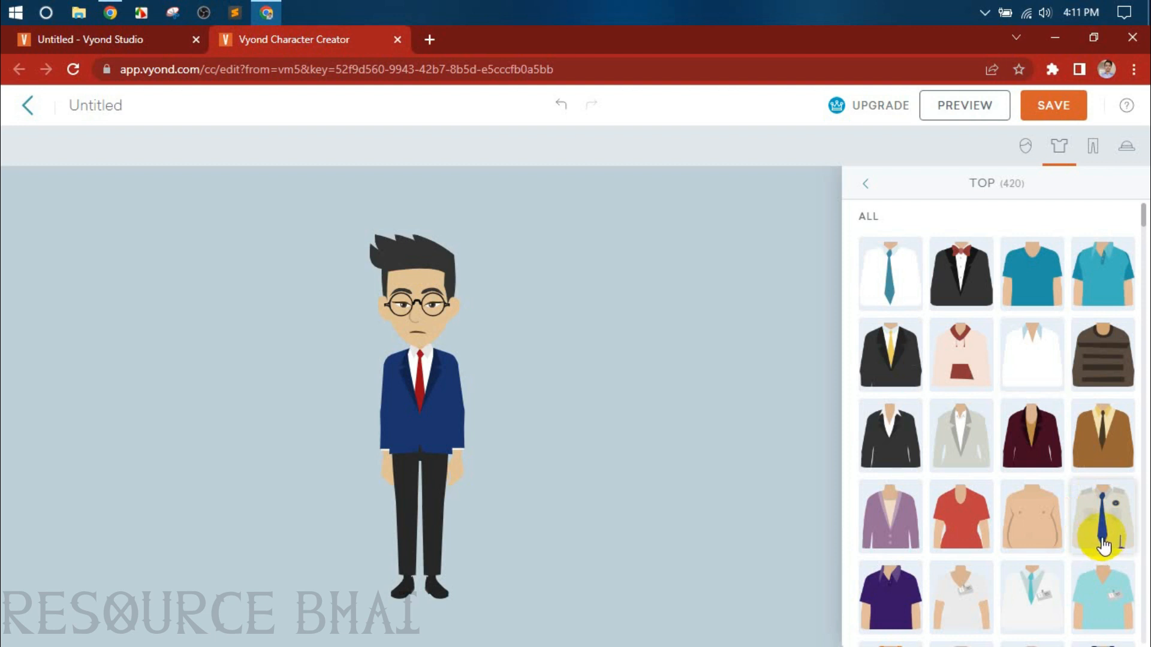
left_click(903, 602)
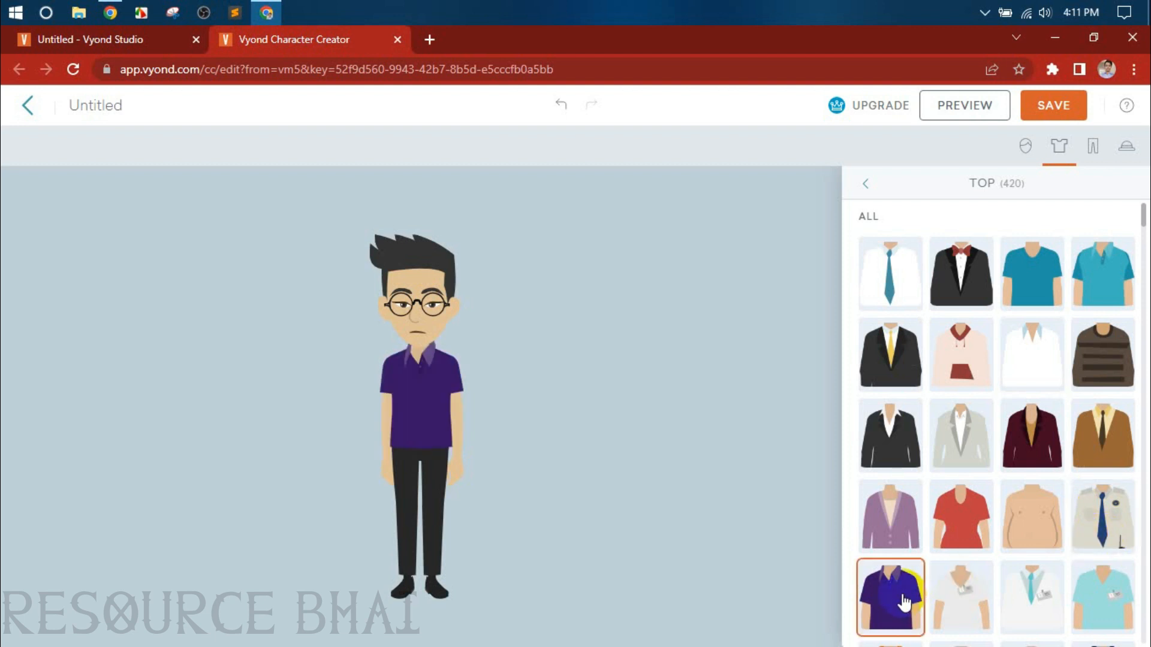
left_click(1113, 456)
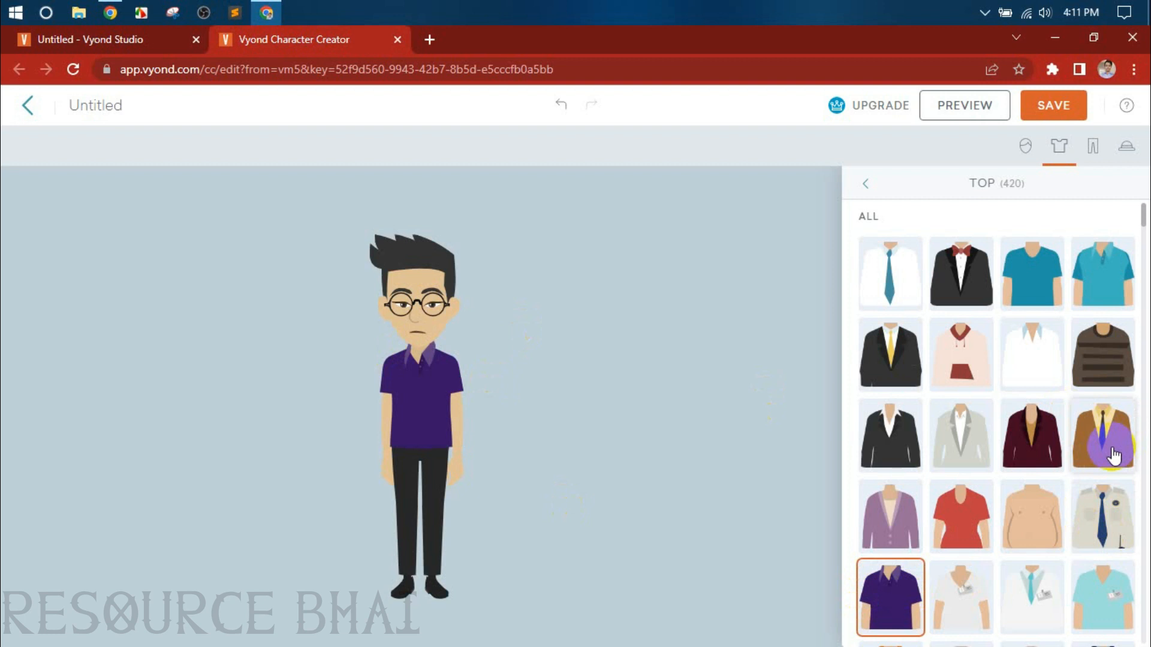
left_click(861, 334)
left_click(1109, 375)
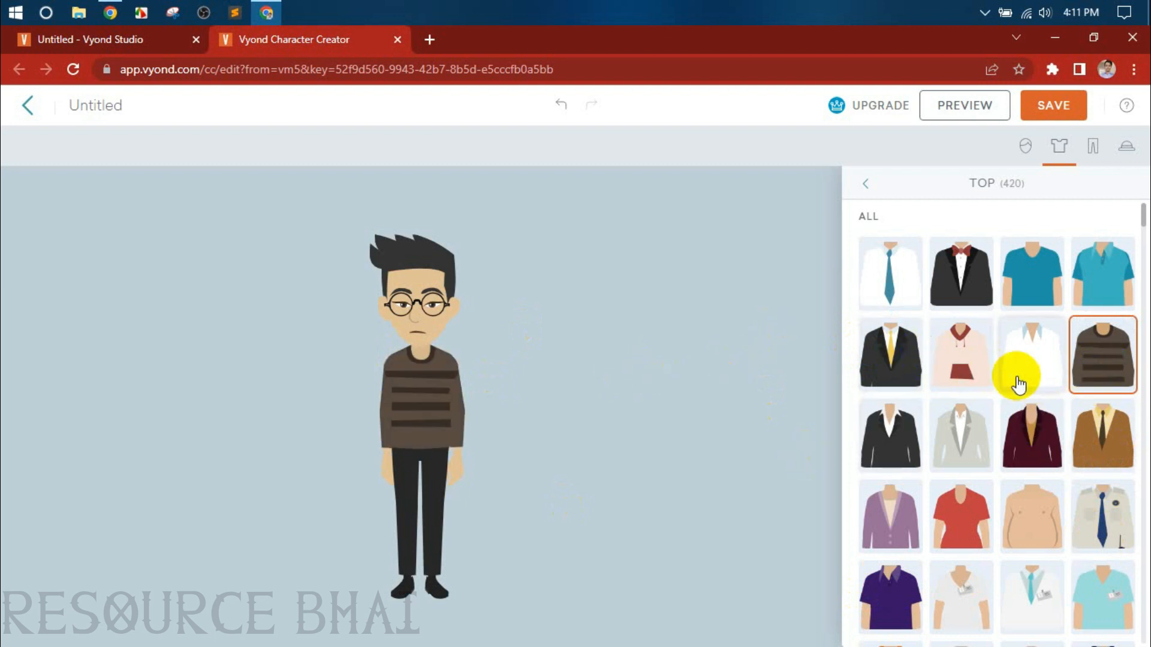
scroll(848, 380, "down", 4)
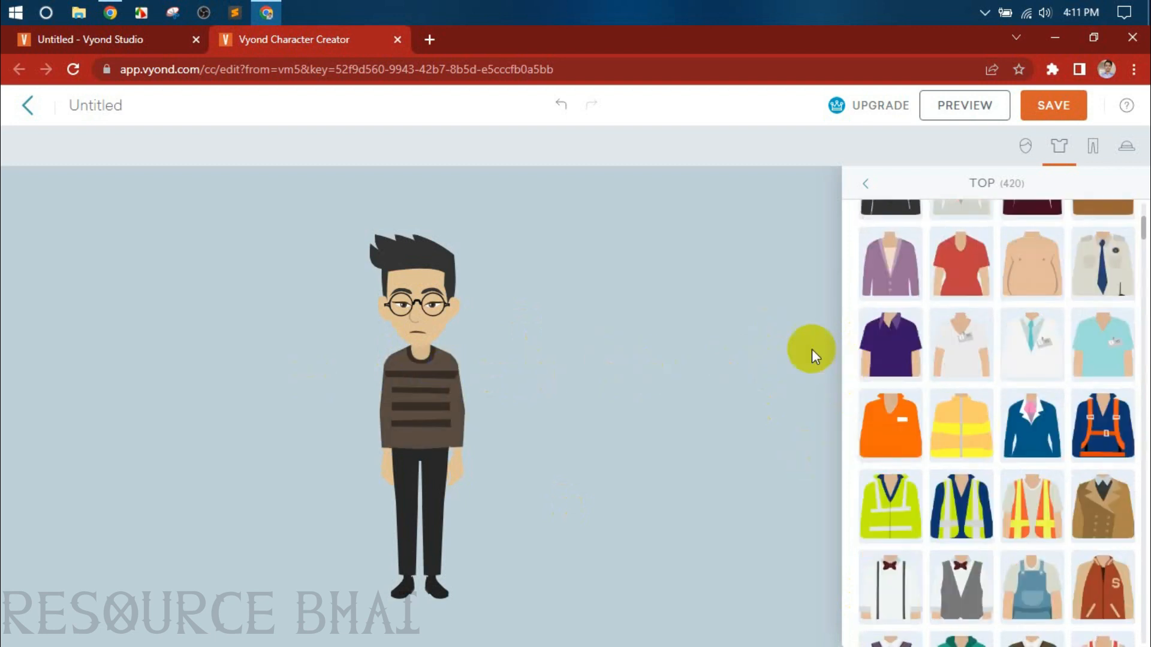
left_click(869, 185)
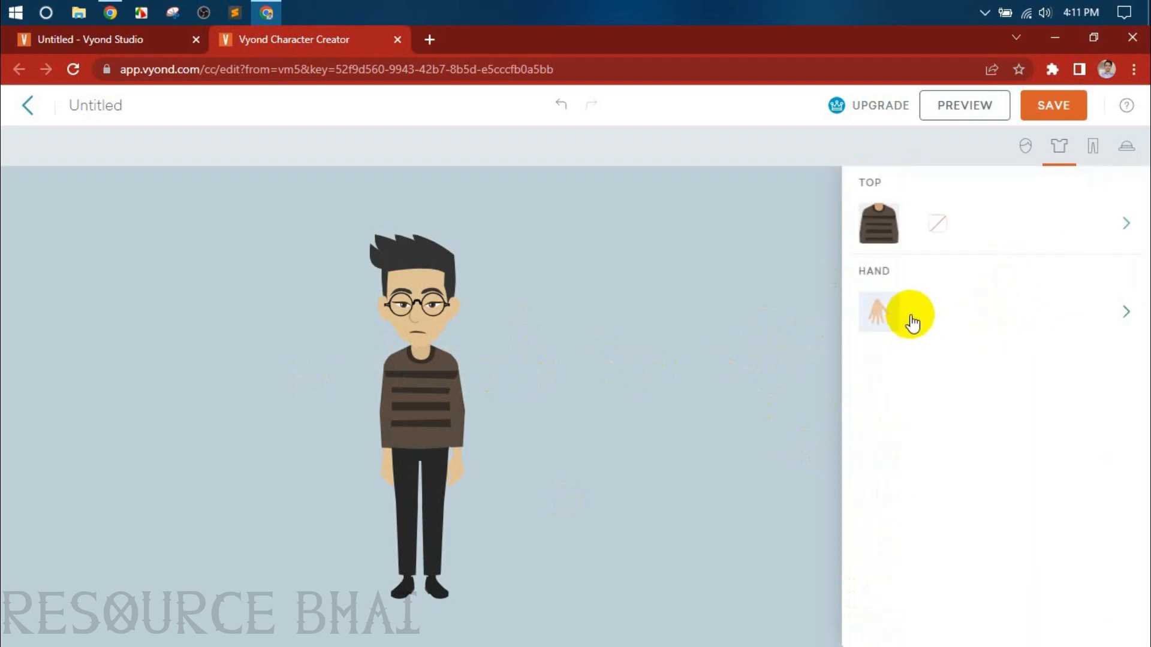
left_click(911, 323)
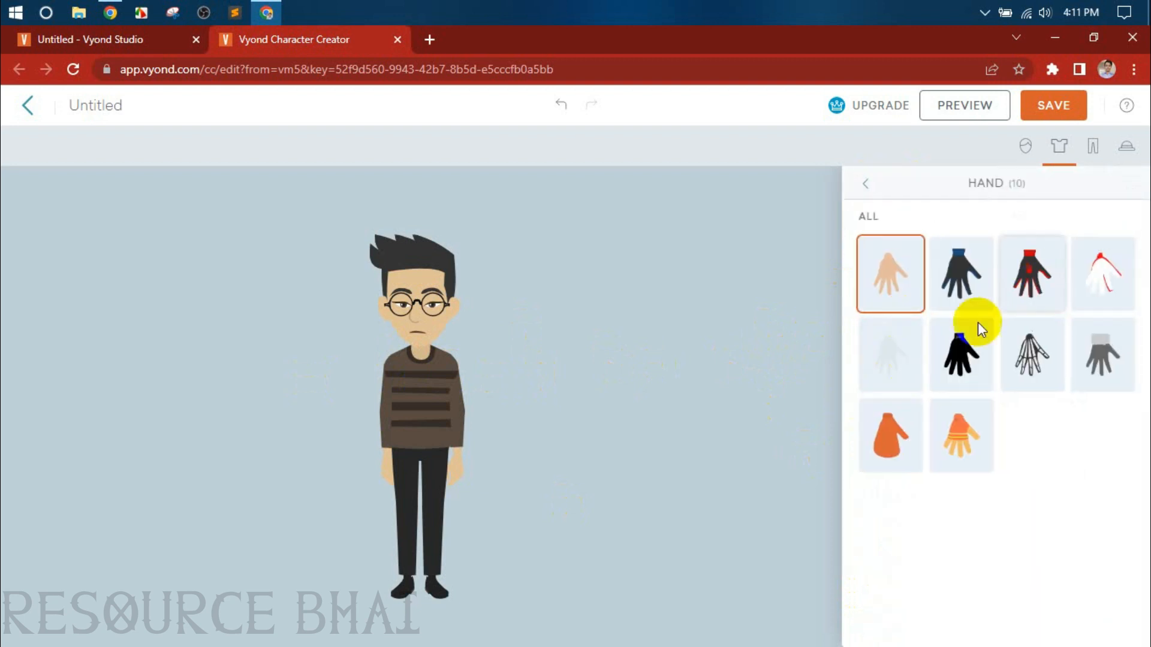
left_click(866, 185)
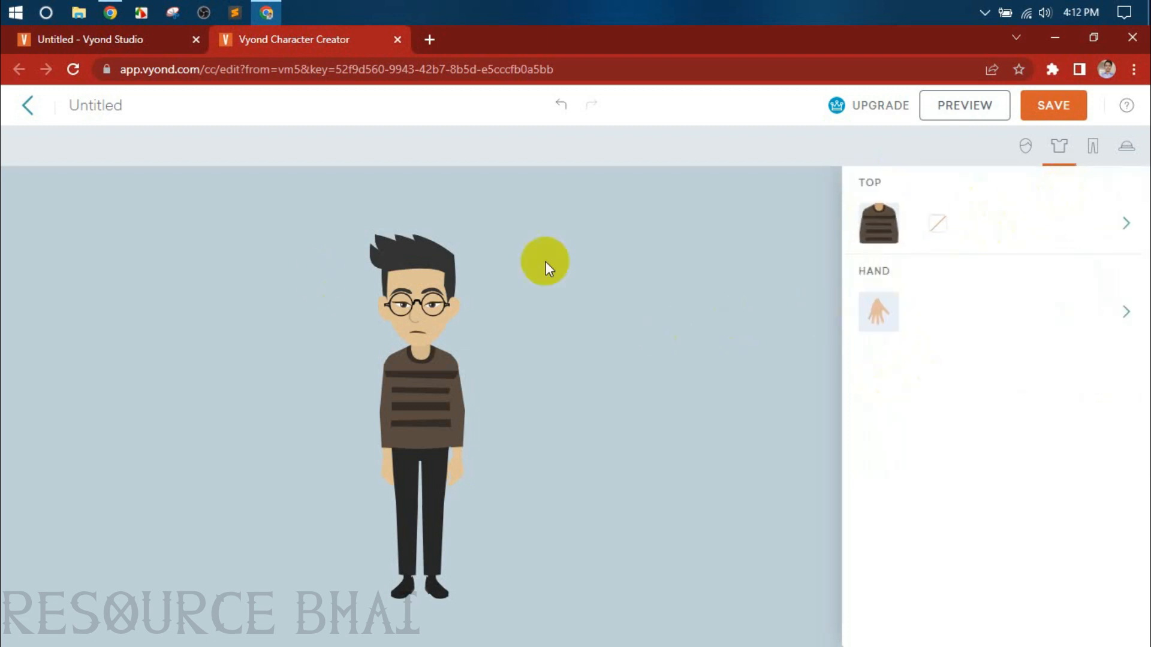
- Change the character's bottoms to the plain black trousers, first in the first row, after trying the blue cargo pants and slim navy trousers
left_click(1093, 146)
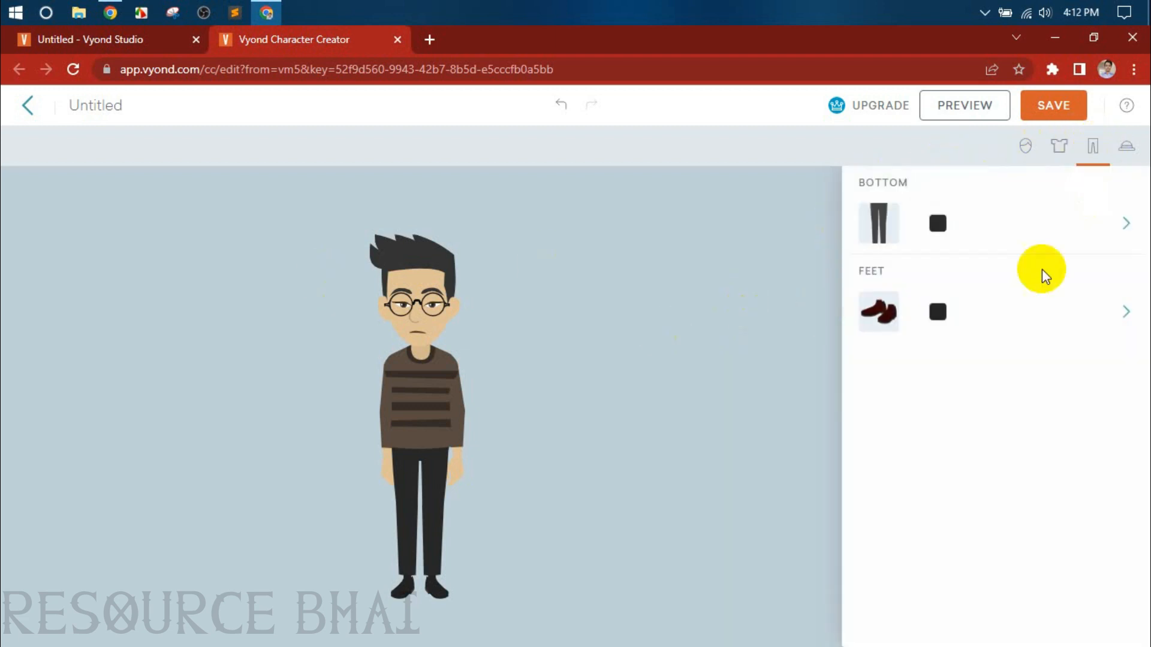
left_click(879, 223)
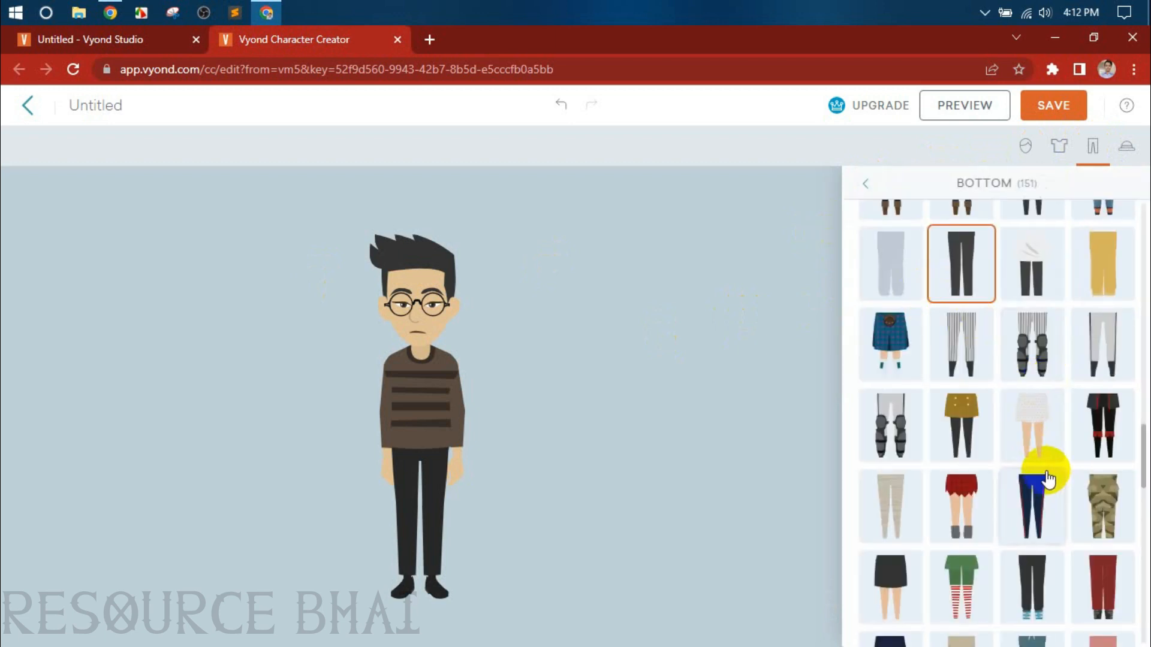
scroll(1051, 465, "up", 5)
scroll(1055, 467, "up", 5)
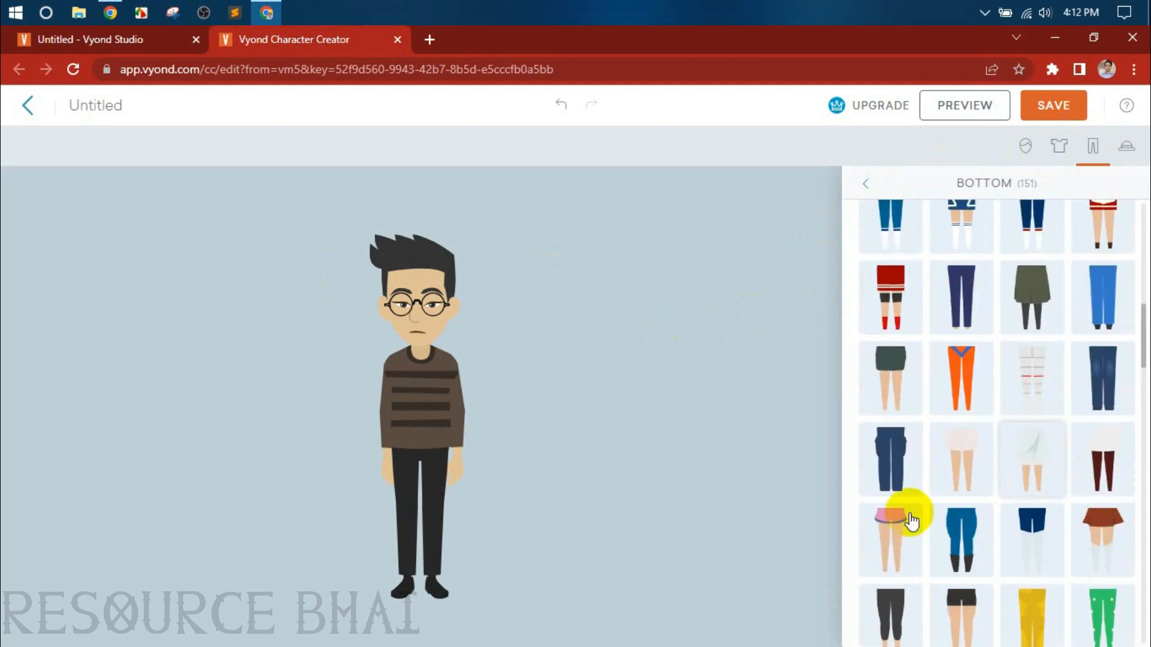
left_click(877, 459)
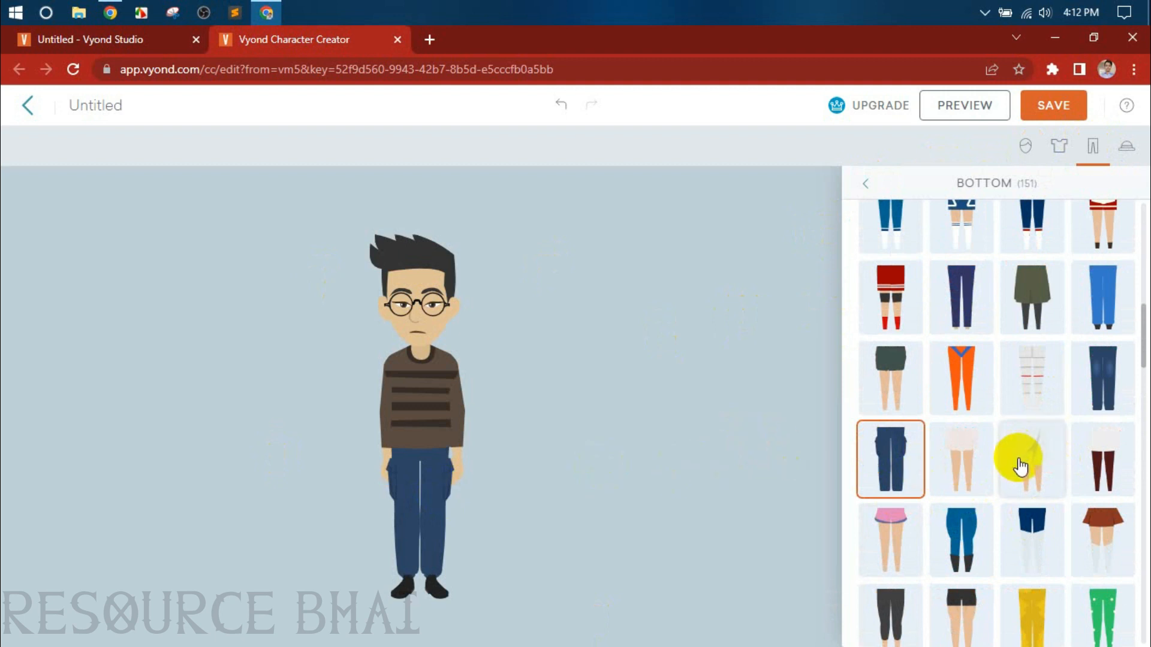
left_click(970, 319)
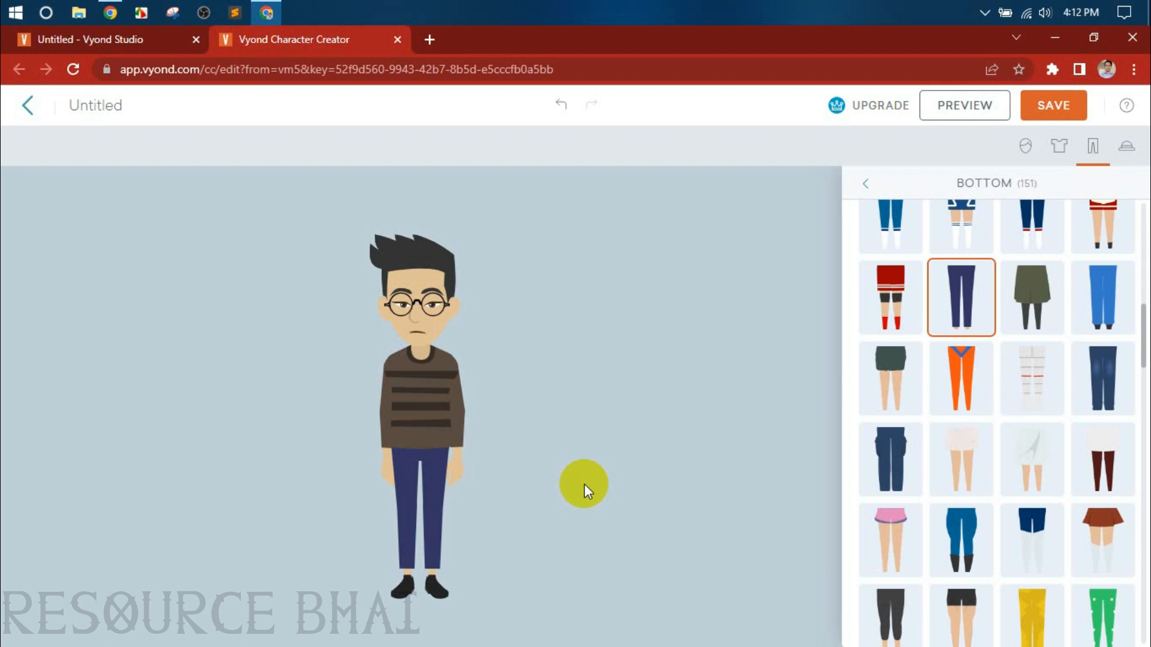
scroll(959, 419, "up", 10)
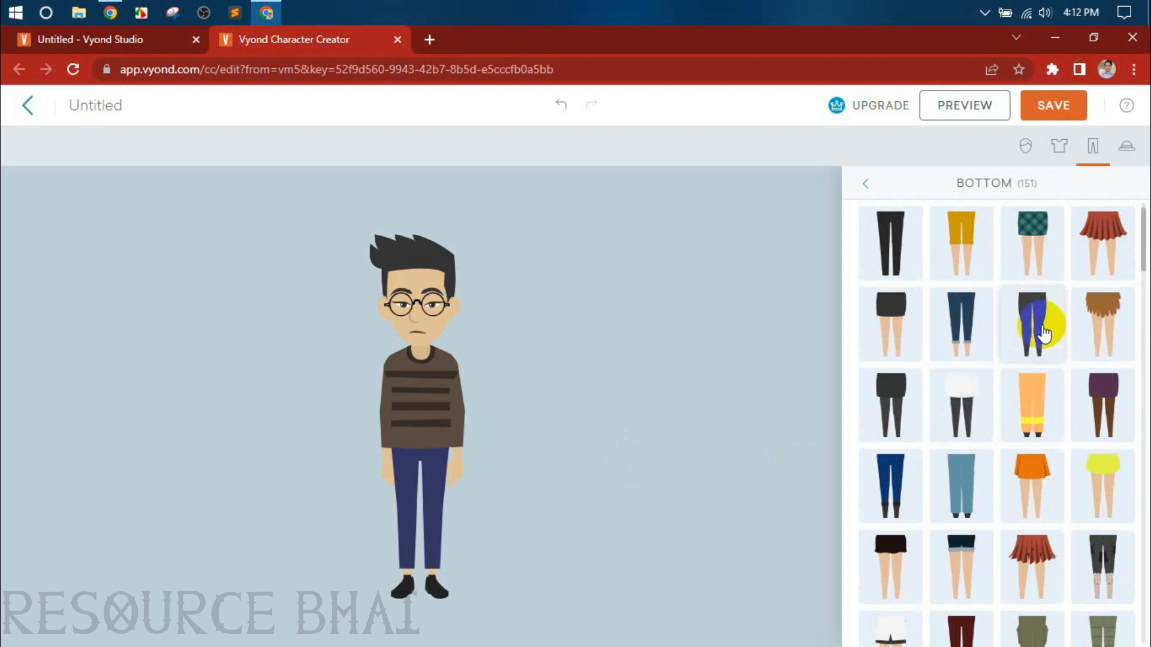
scroll(1018, 354, "up", 1)
left_click(908, 275)
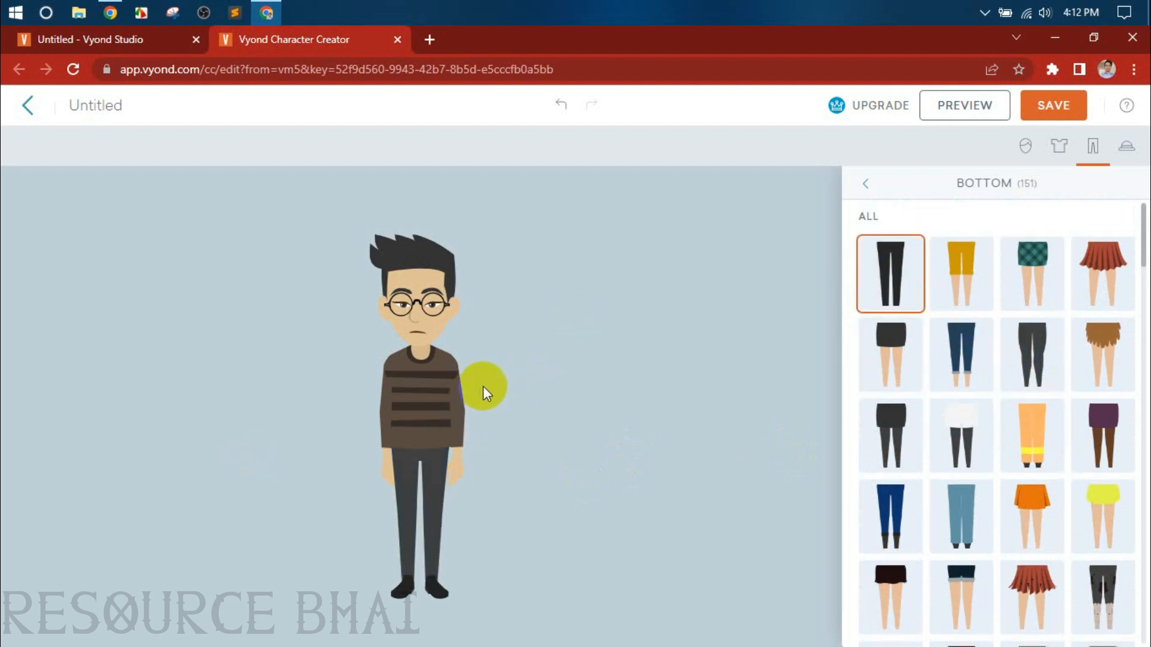
left_click(866, 187)
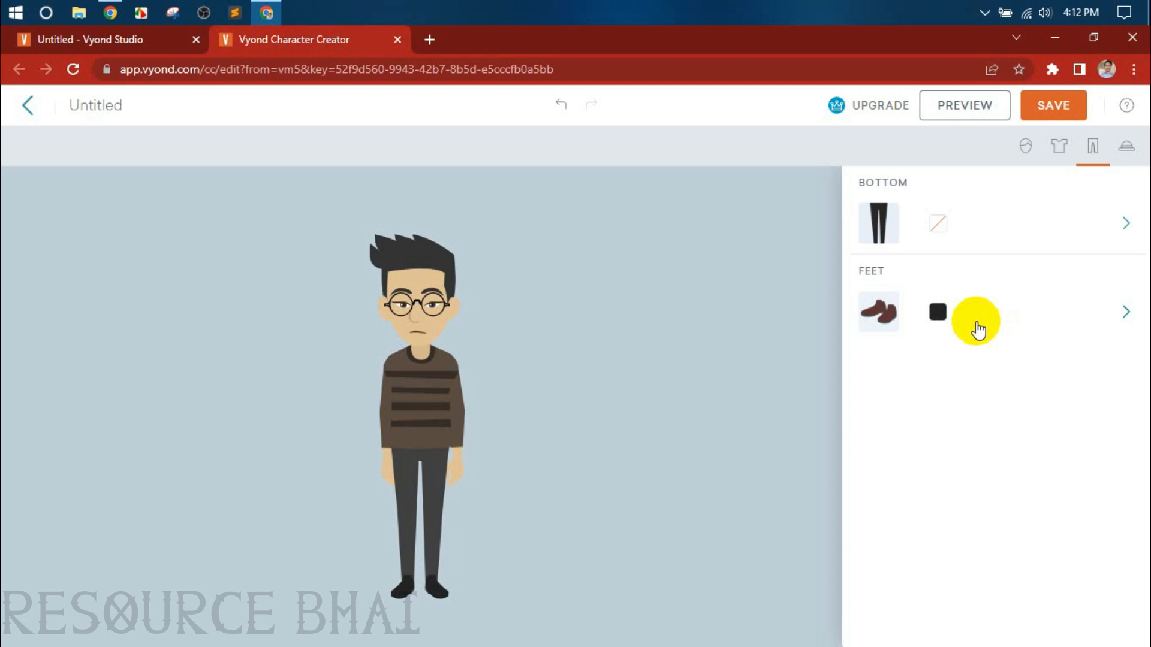
- Change the footwear to the dark blue white-soled sneakers, first in the second row, after trying the grey flats and black pointed shoes
left_click(875, 311)
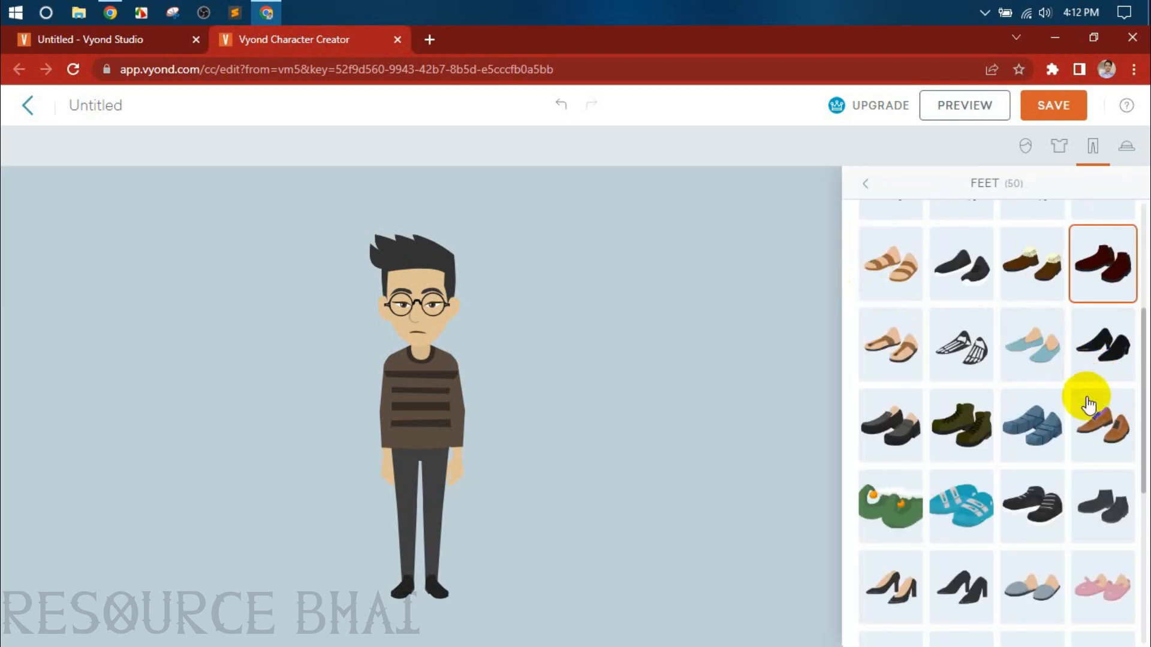
scroll(1071, 437, "down", 3)
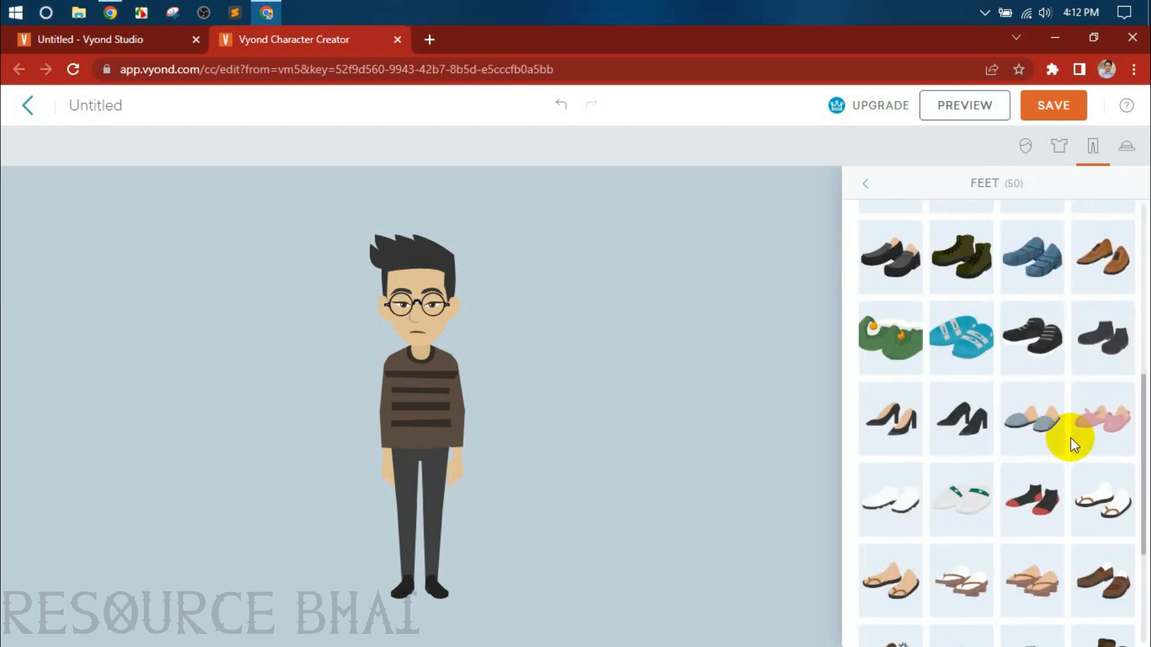
scroll(1071, 445, "down", 1)
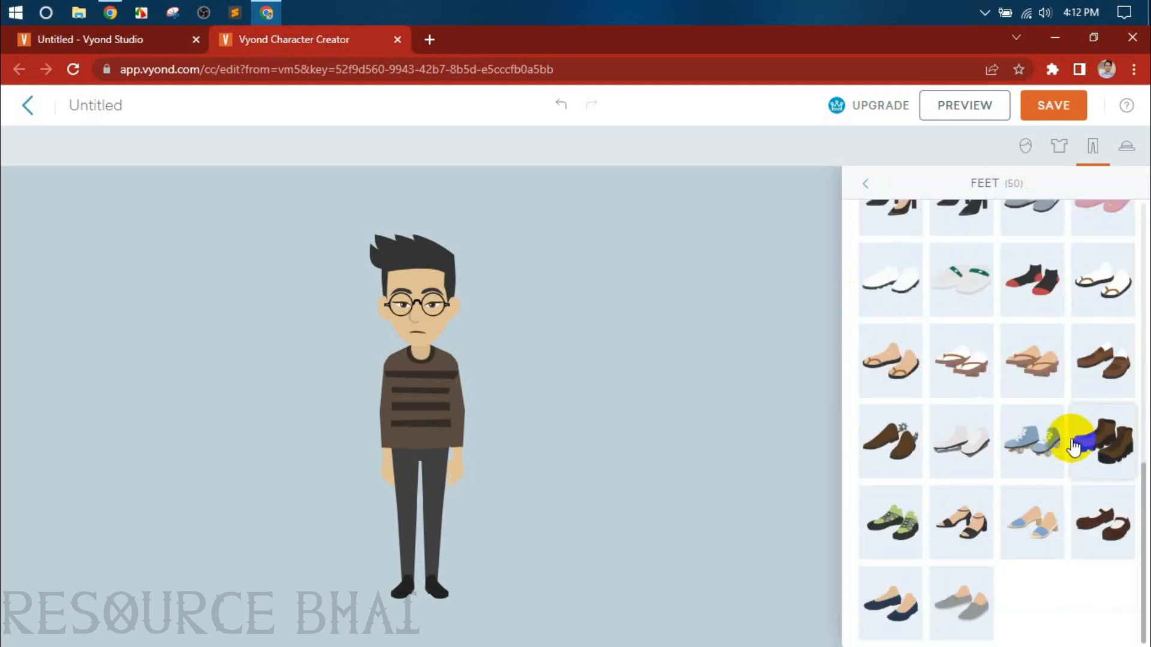
left_click(957, 600)
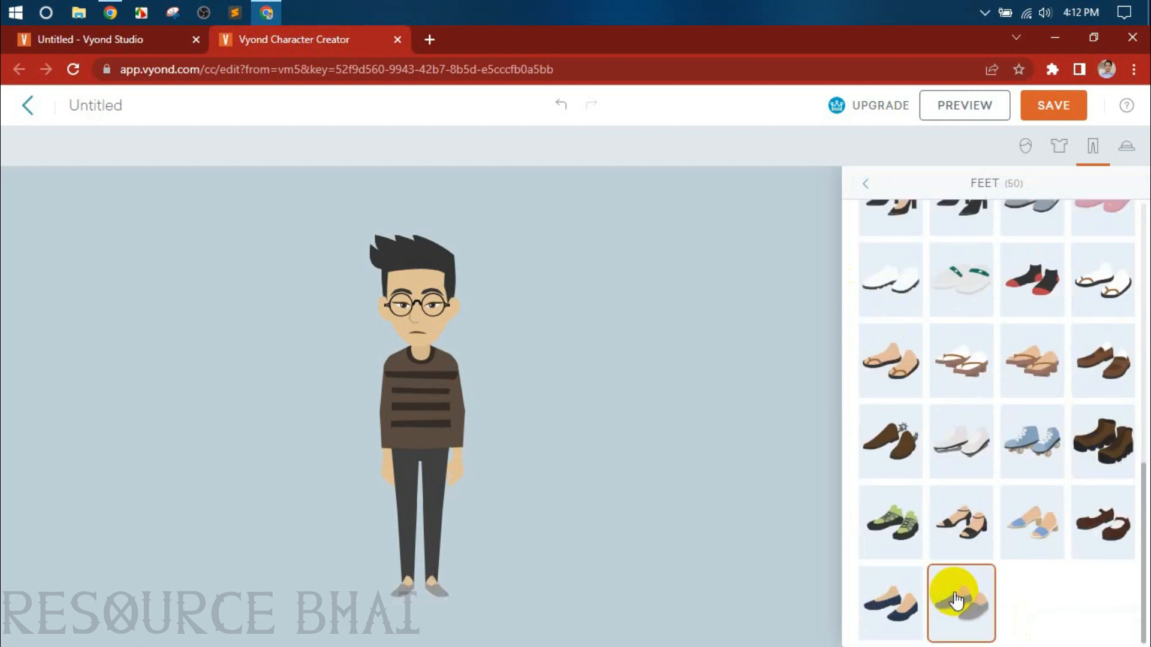
scroll(1002, 410, "up", 6)
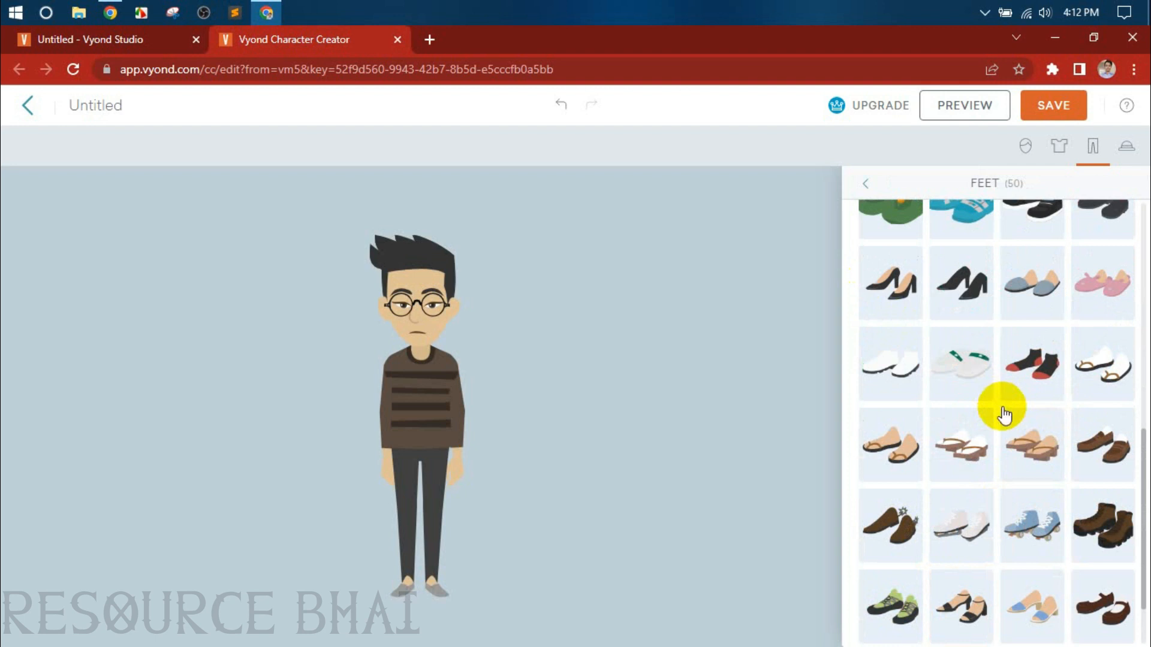
scroll(1004, 413, "up", 3)
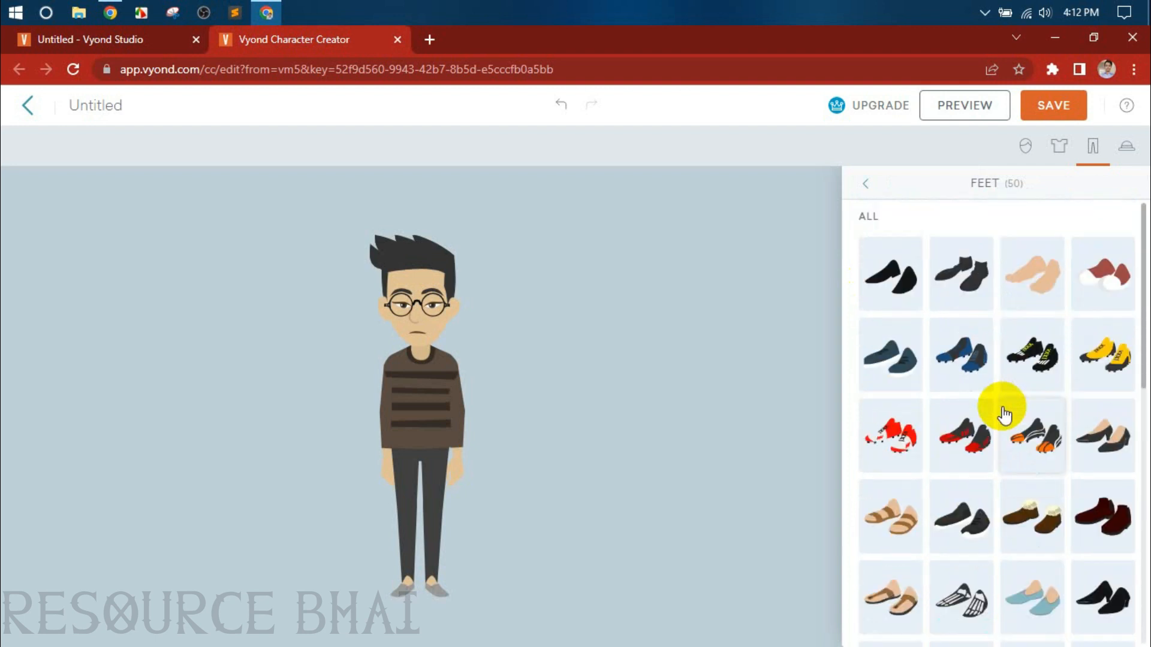
left_click(907, 280)
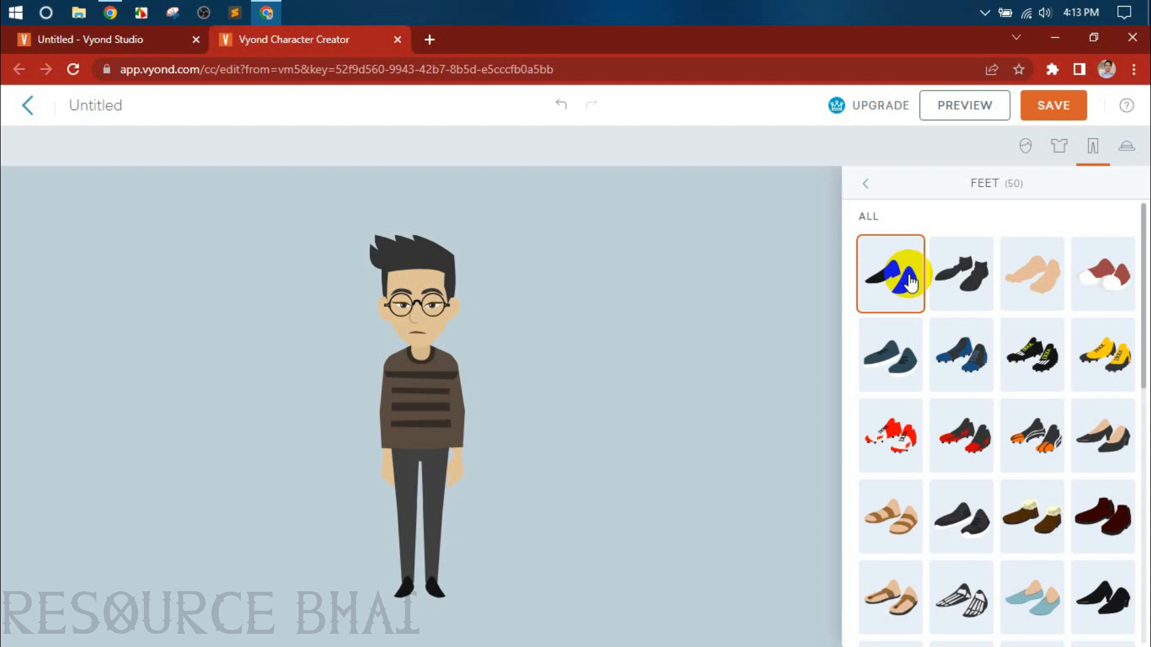
left_click(906, 362)
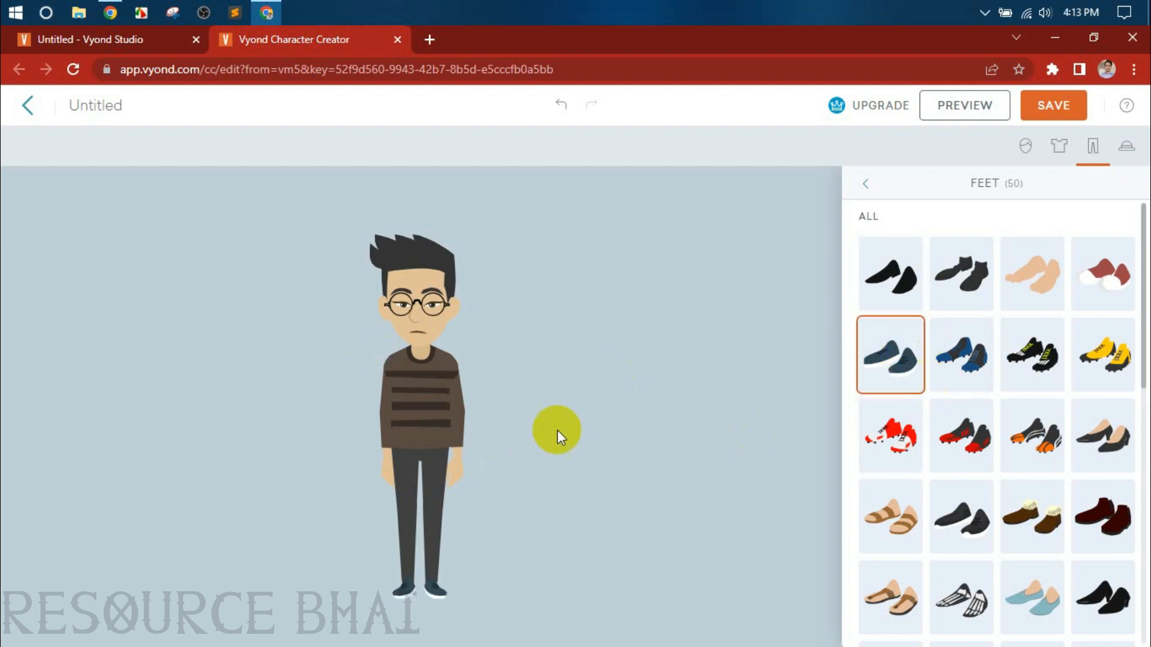
- Save the customized character to the library without adding an accessory and switch back to the untitled Vyond Studio video
left_click(1131, 150)
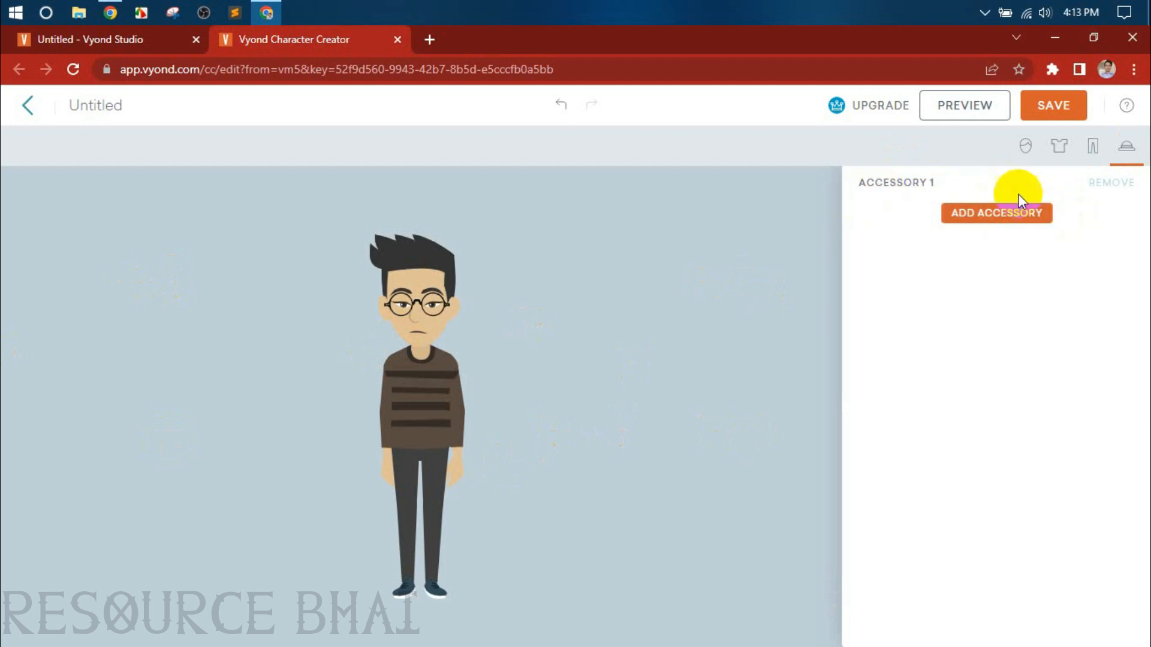
left_click(1052, 97)
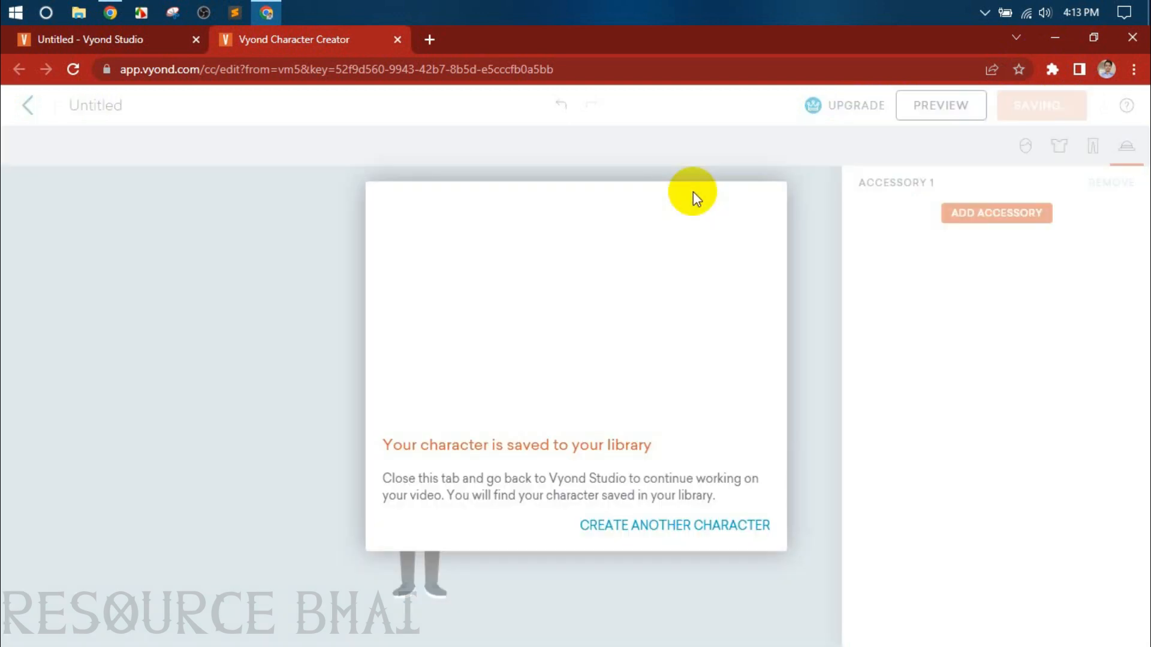
left_click(245, 70)
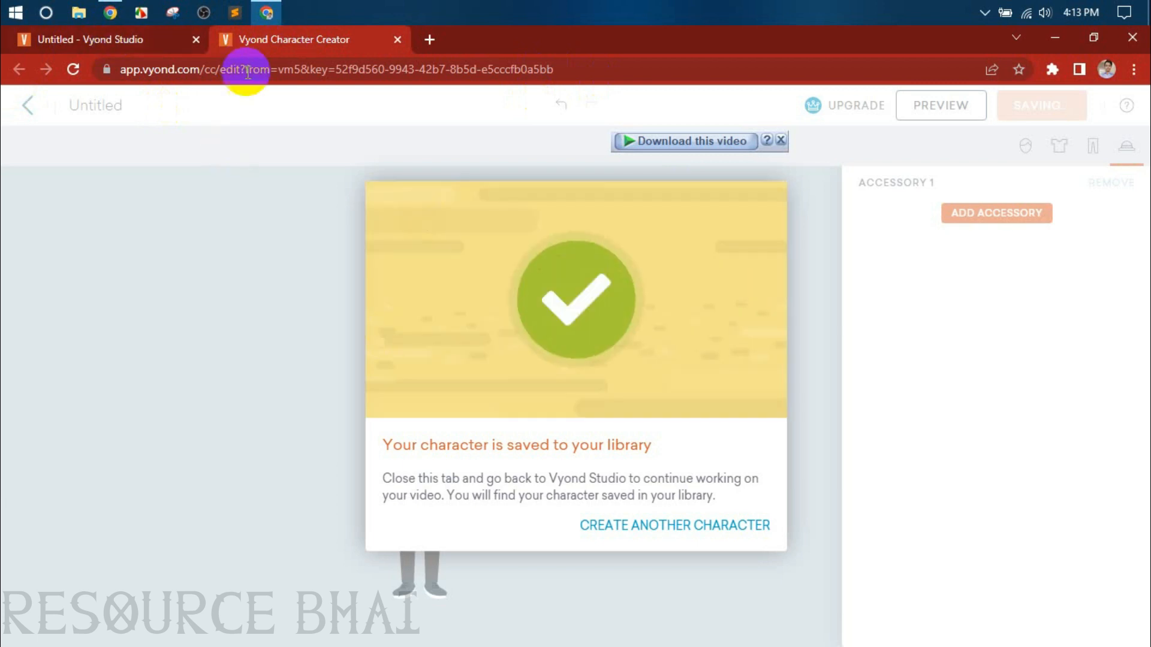
left_click(114, 40)
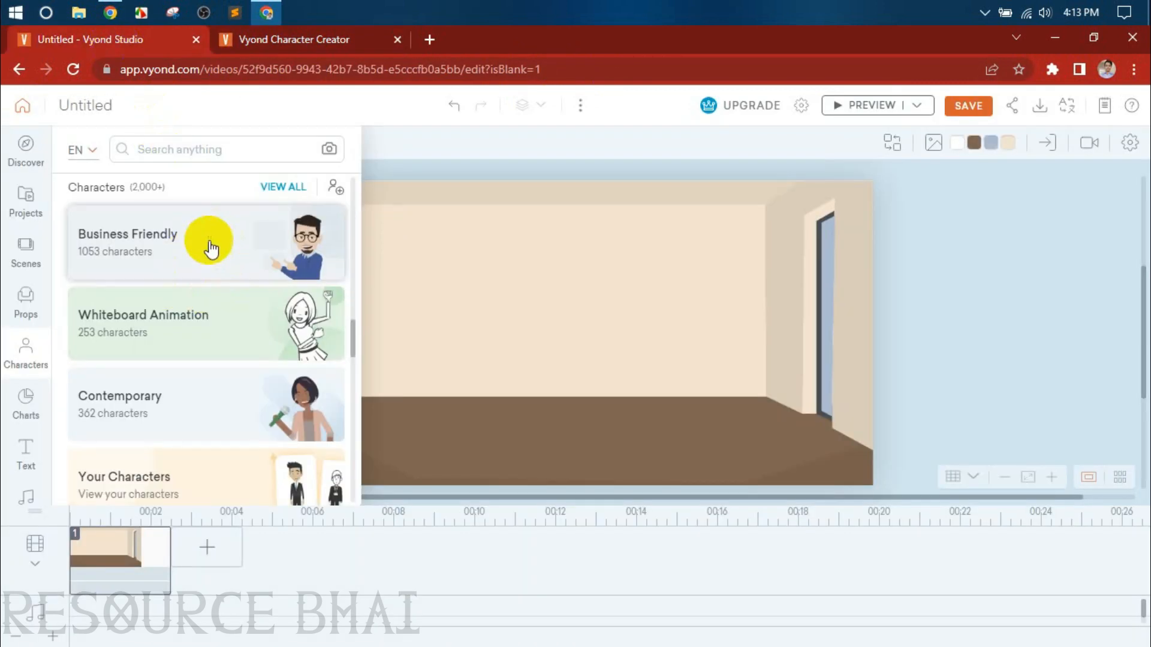
- Add the saved character in the brown striped sweater from Your Characters to the apartment scene
scroll(195, 321, "down", 3)
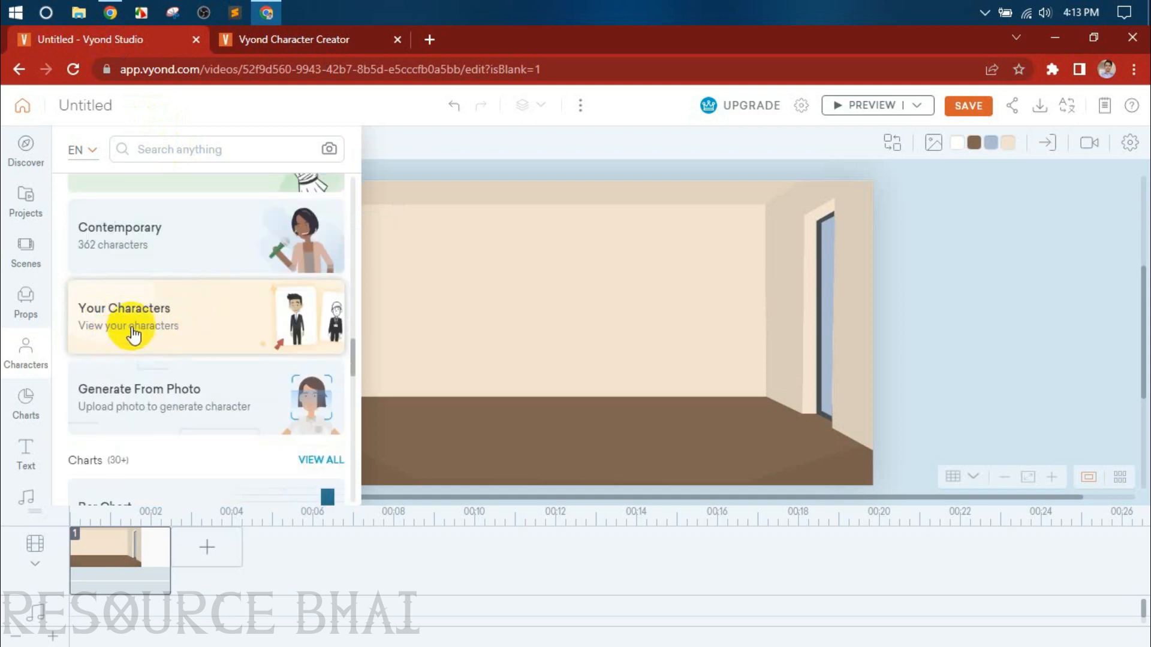
scroll(143, 318, "up", 10)
scroll(153, 307, "up", 5)
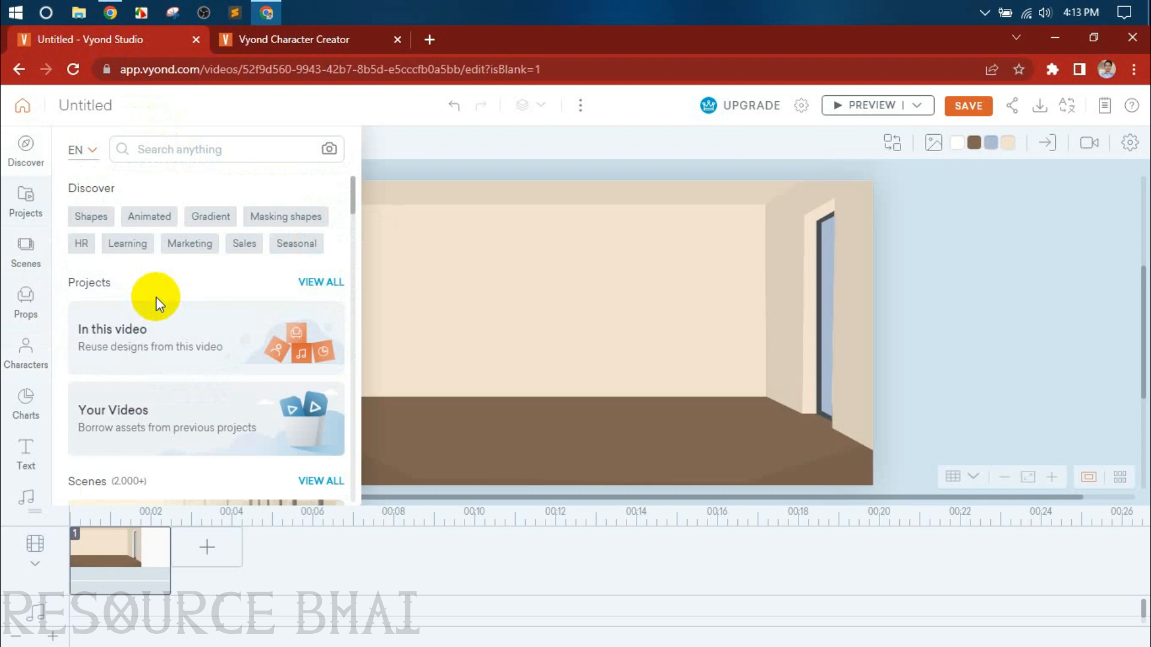
scroll(156, 297, "down", 9)
scroll(157, 305, "down", 10)
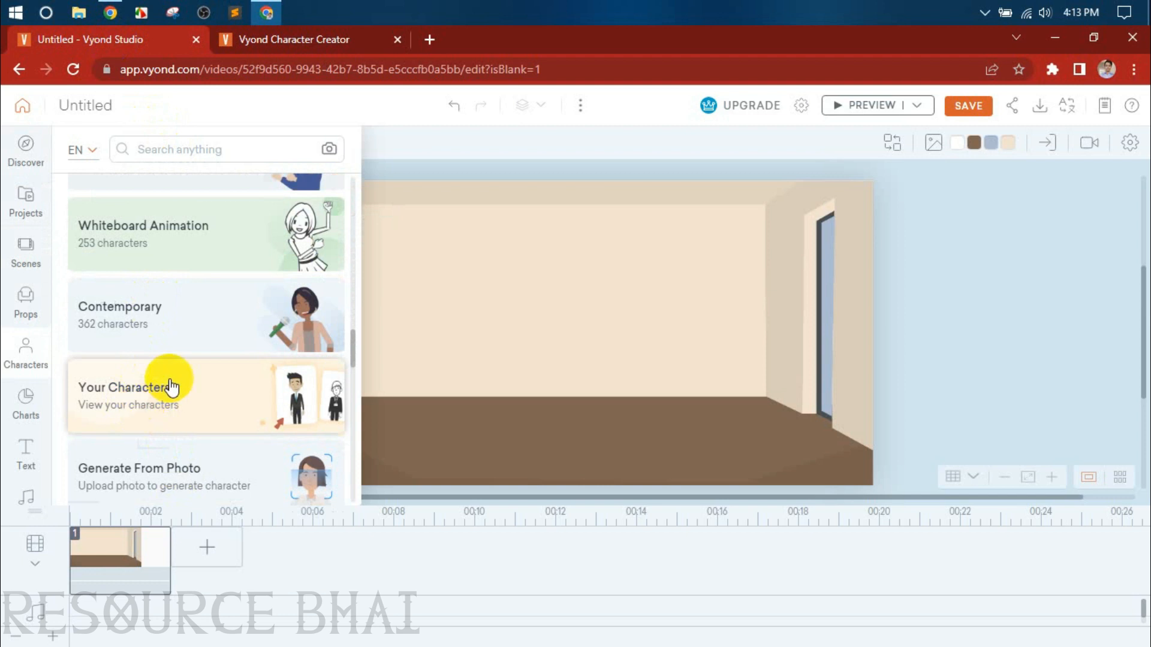
left_click(149, 400)
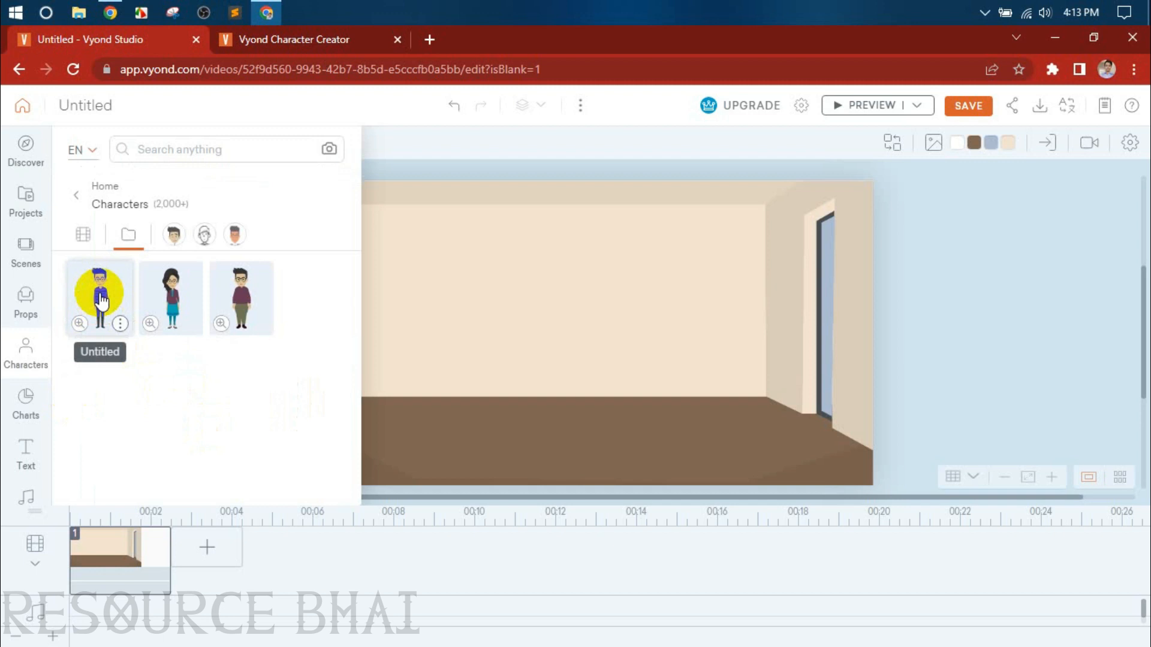
left_click(101, 299)
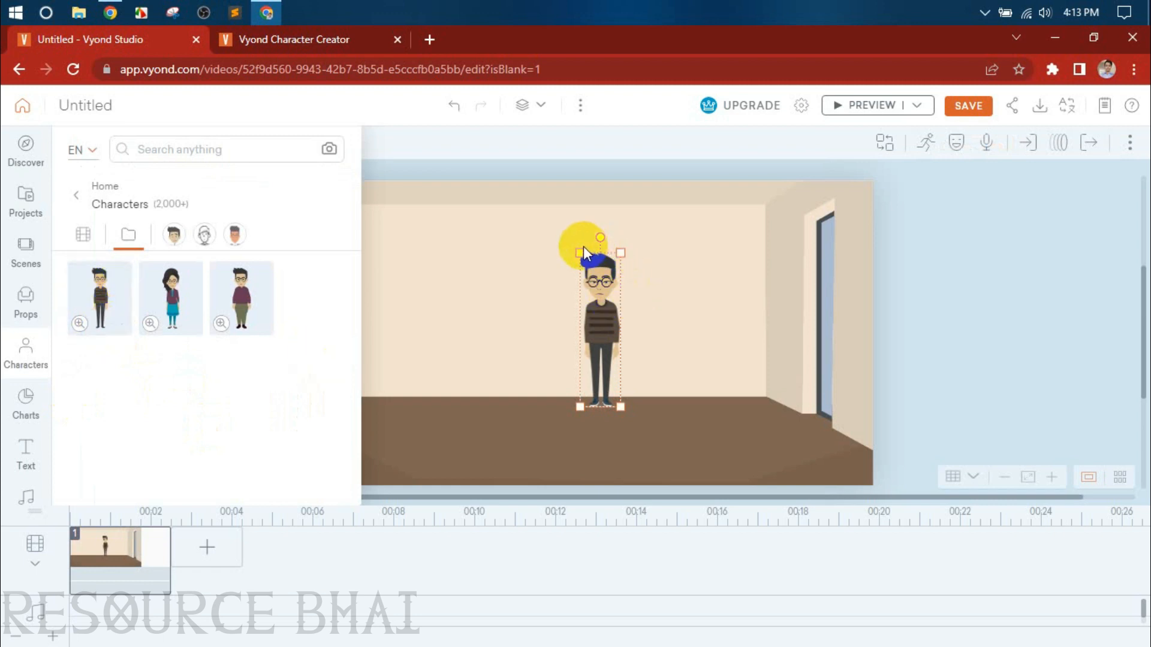
- Enlarge the brown-sweater character and position him standing on the floor in the middle of the room, fully inside the scene
left_click_drag(565, 237, 452, 174)
left_click_drag(613, 413, 684, 449)
left_click_drag(617, 278, 630, 317)
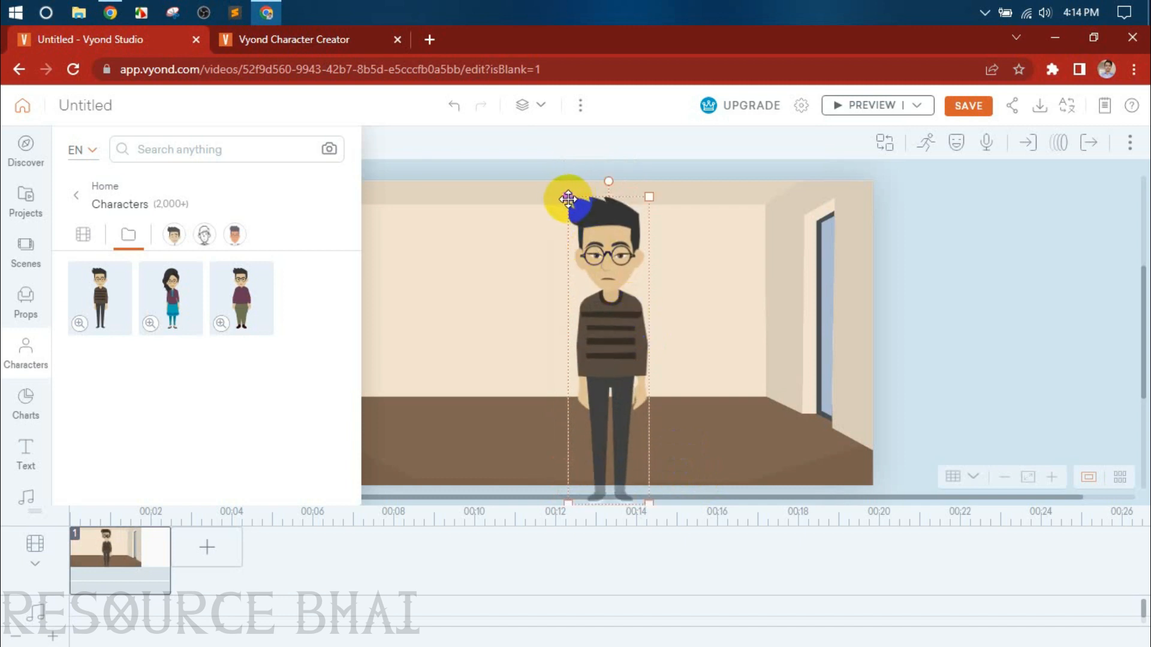
left_click_drag(642, 218, 616, 263)
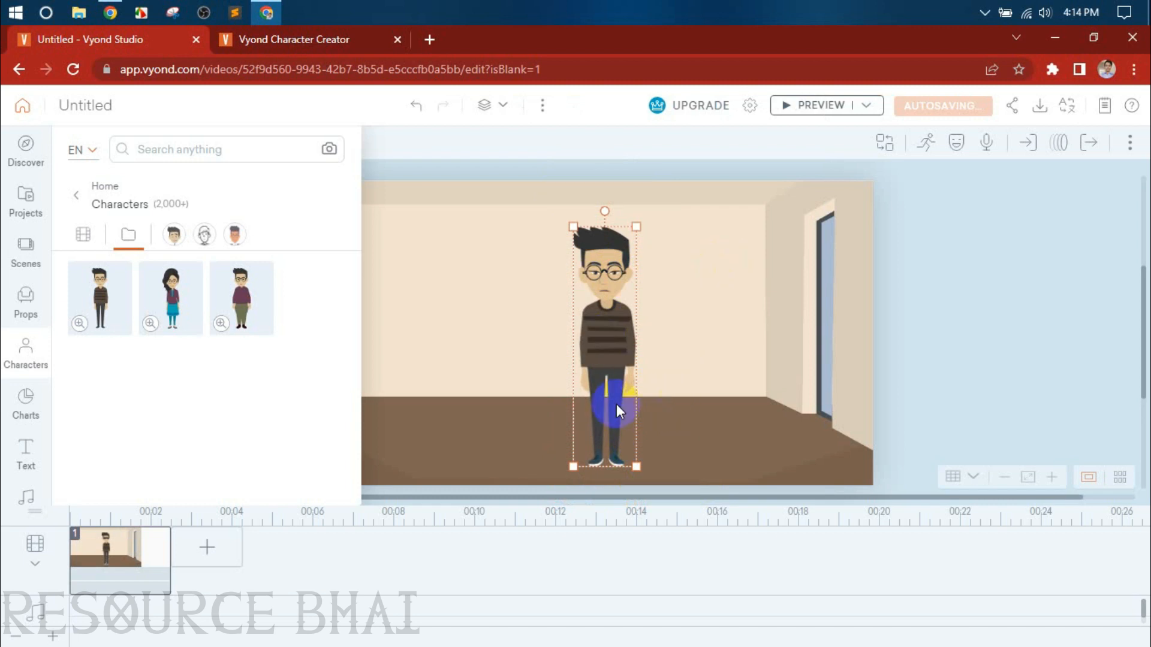
- Add the saved man in the purple top and green trousers, enlarge him and place him left of the brown-sweater character
left_click(248, 301)
left_click_drag(606, 360, 486, 331)
left_click_drag(464, 269, 398, 217)
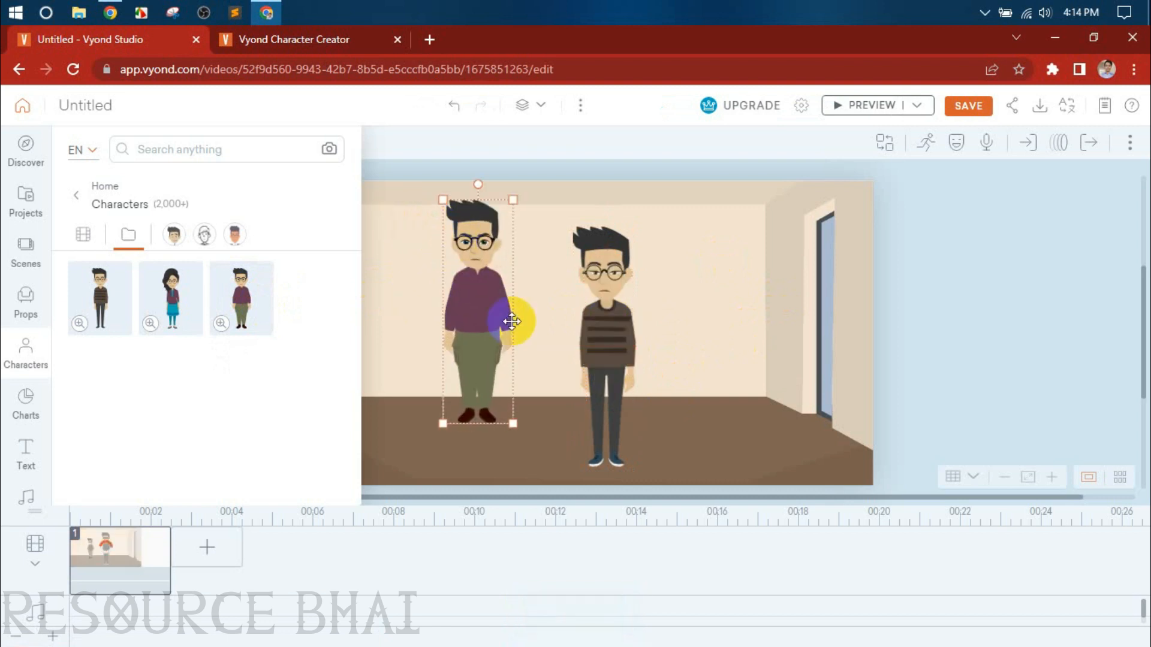
left_click_drag(512, 422, 562, 465)
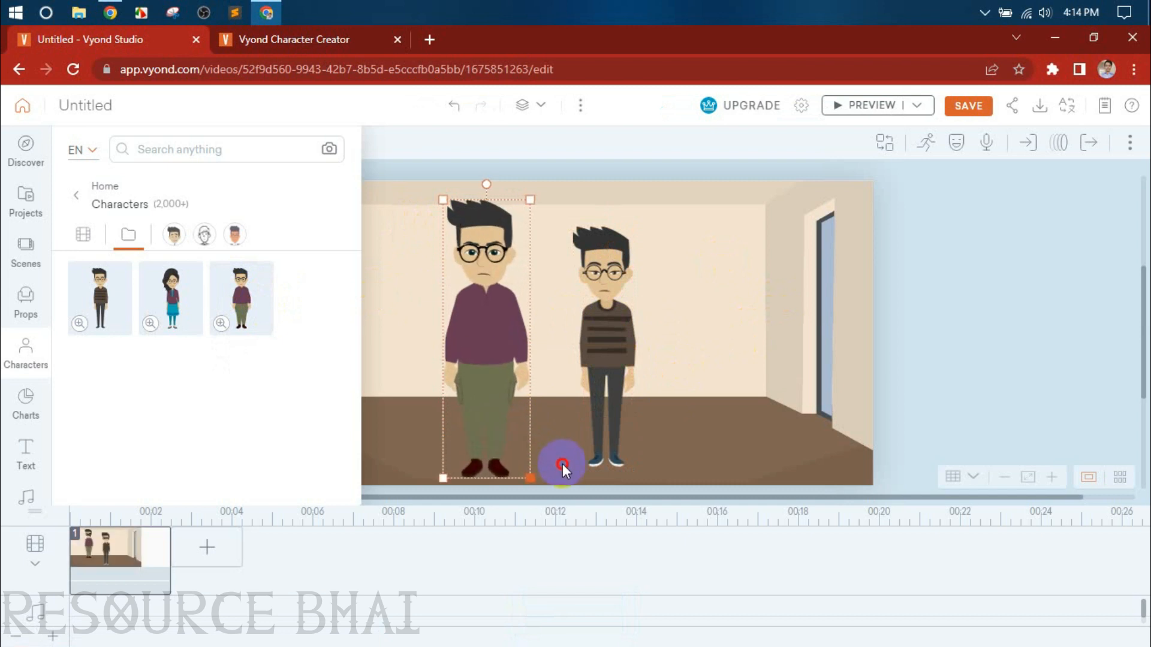
mouse_move(504, 328)
left_mouse_down()
mouse_move(537, 359)
mouse_move(527, 327)
left_mouse_up()
- Add the saved woman in the purple and teal outfit right of the brown-sweater character and enlarge her to nearly the scene's full height
left_click_drag(175, 293, 726, 356)
left_click_drag(693, 282, 624, 223)
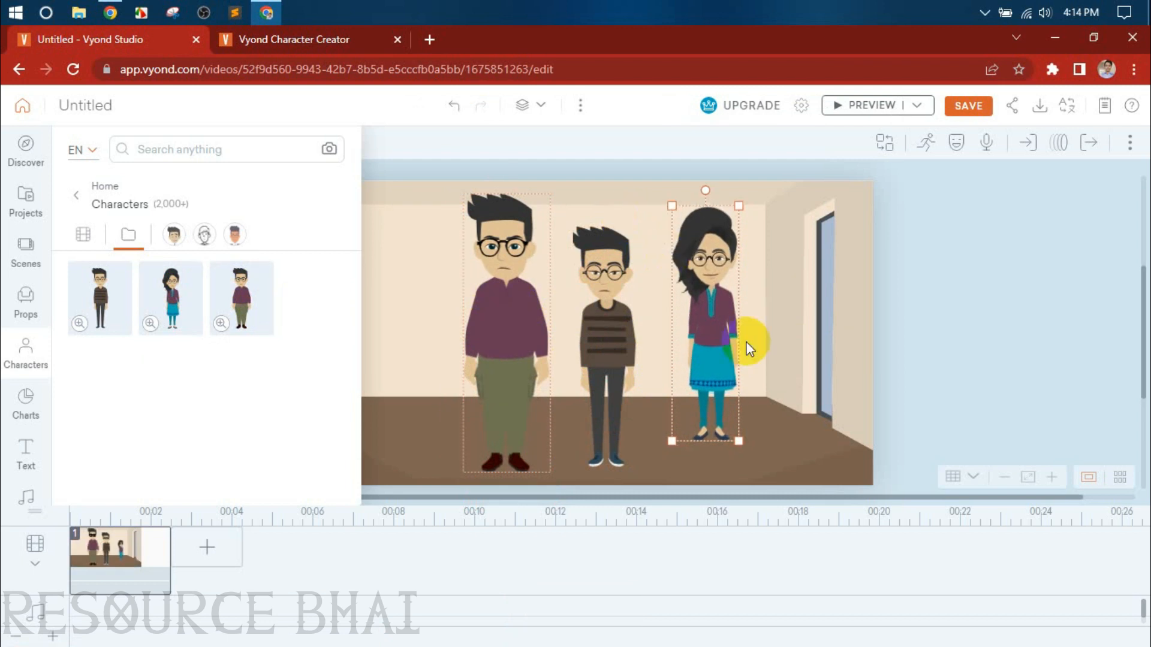
left_click_drag(739, 441, 729, 381)
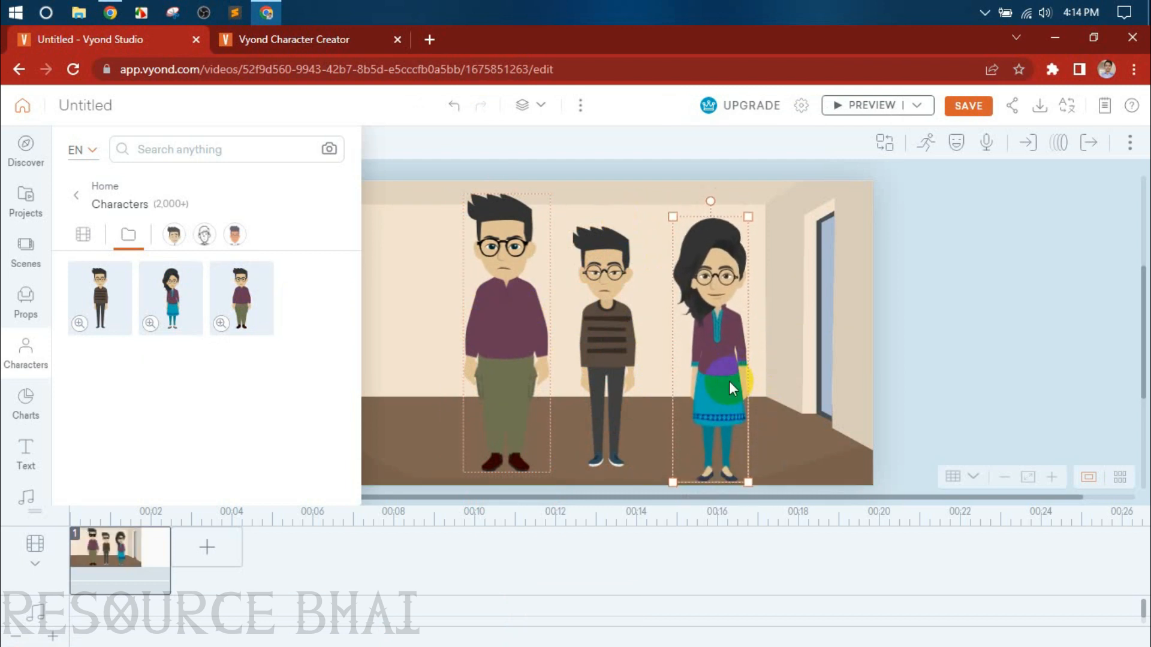